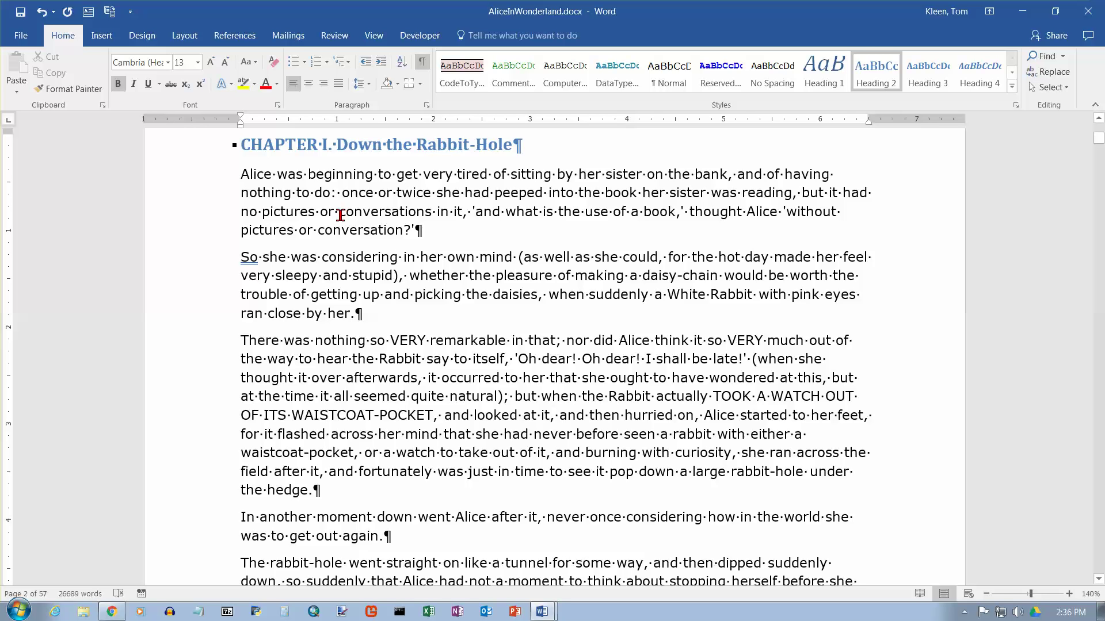
# Step: Show the Layout tab's margin presets: Normal, Narrow, Moderate, Wide, Mirrored and Office 2003 Default
pyautogui.click(186, 36)
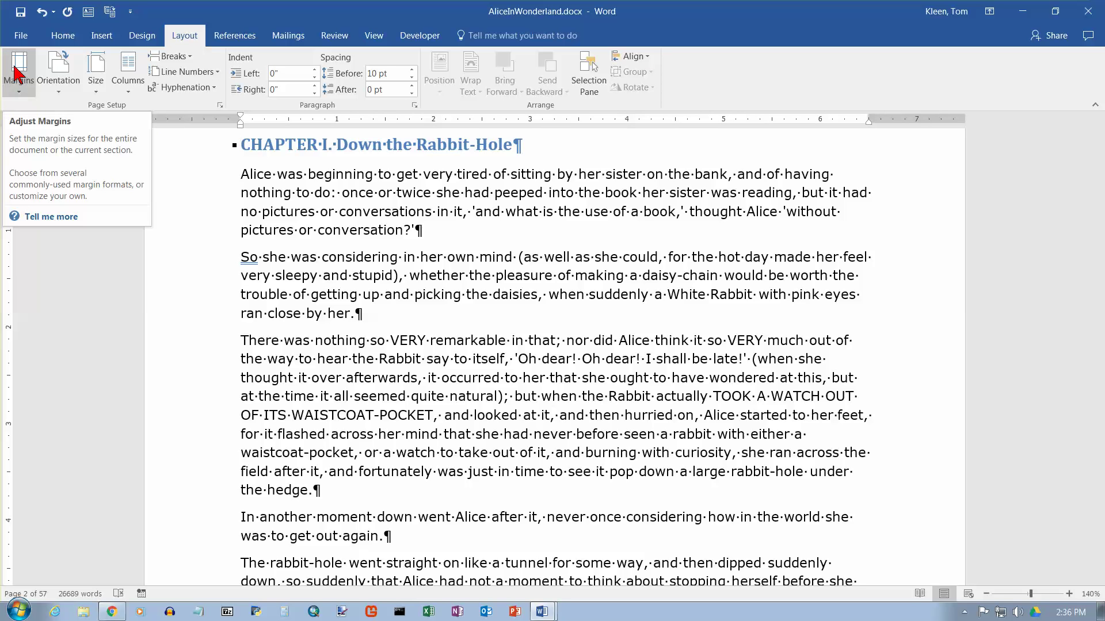
pyautogui.click(21, 98)
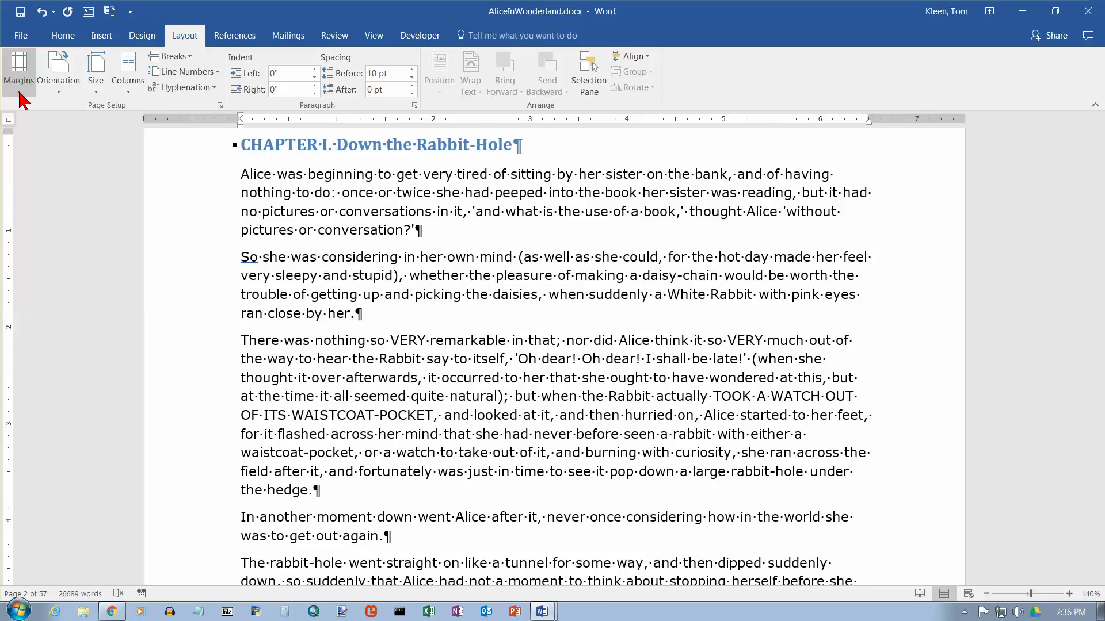
pyautogui.click(21, 98)
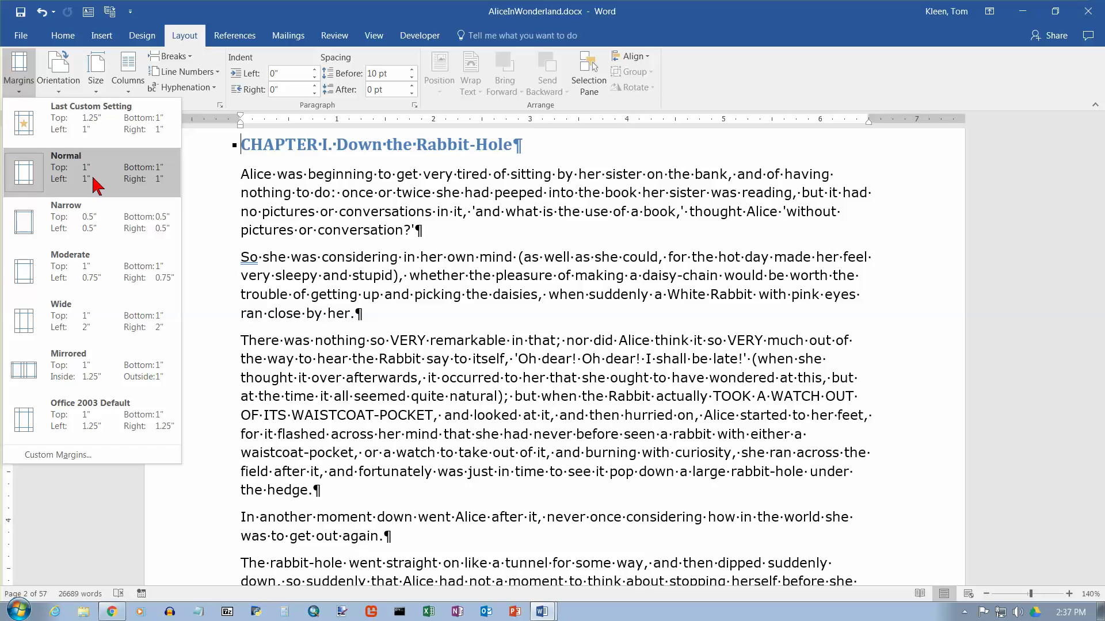
pyautogui.click(232, 207)
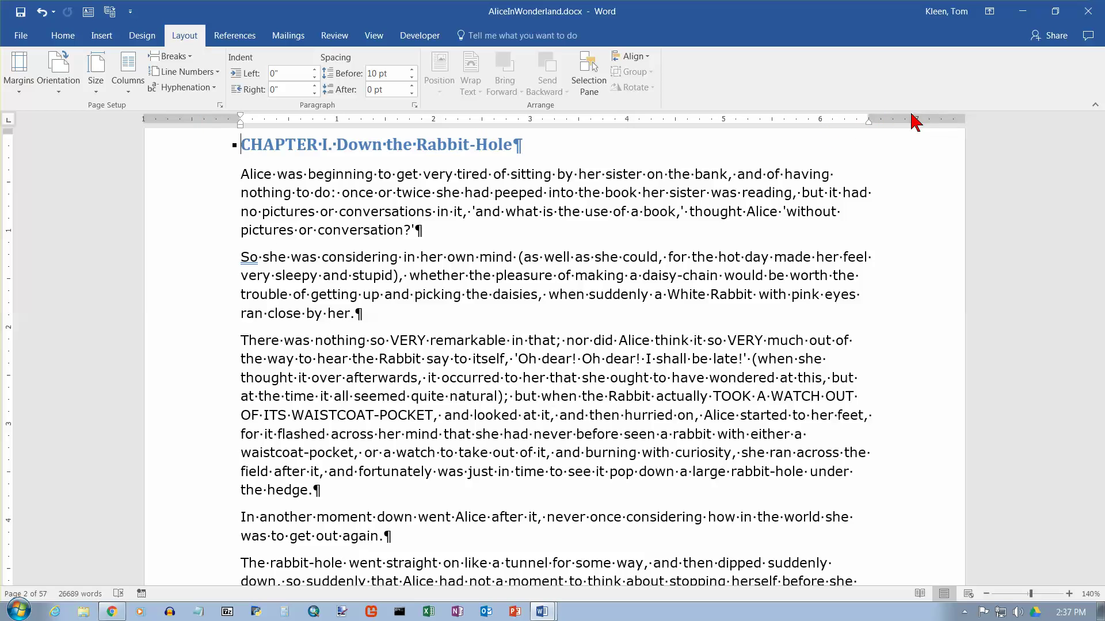
pyautogui.scroll(2, 322, 202)
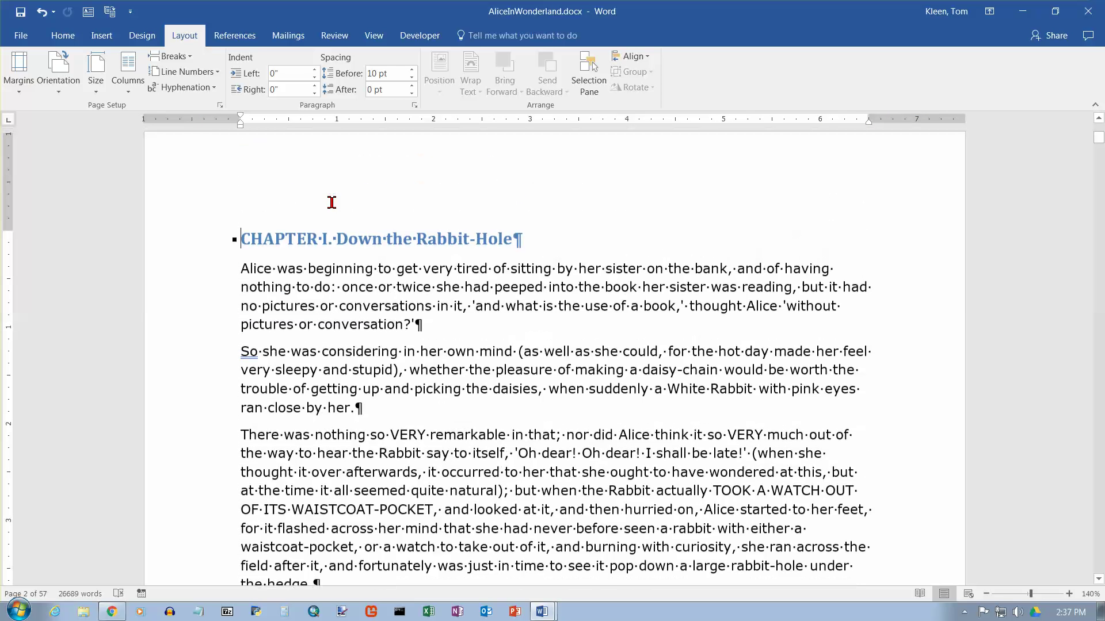
pyautogui.scroll(-12, 249, 217)
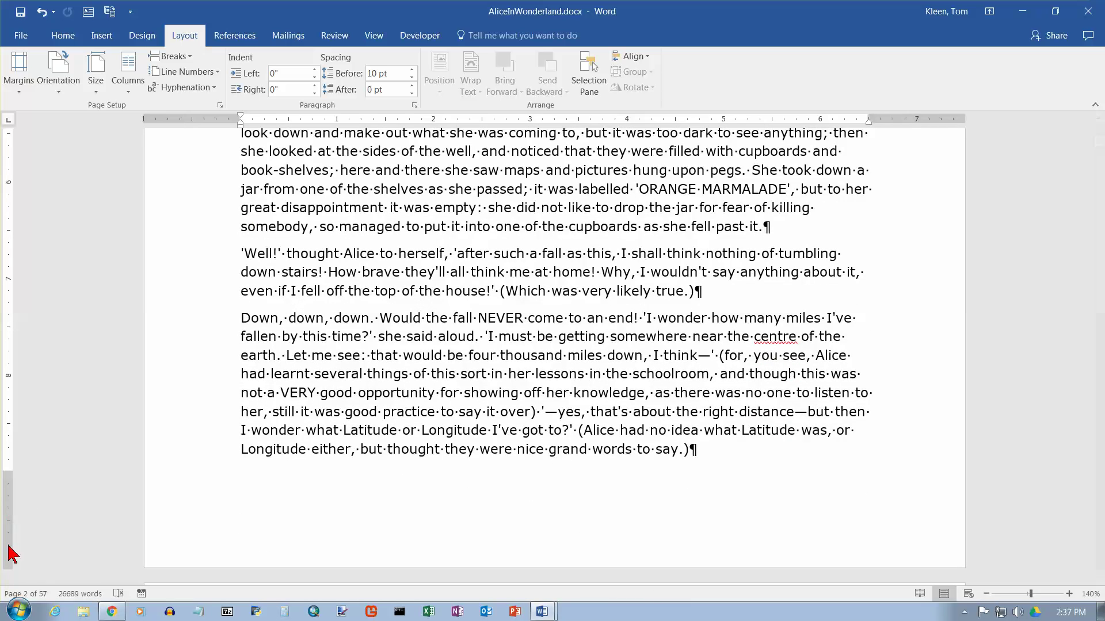
pyautogui.scroll(7, 242, 500)
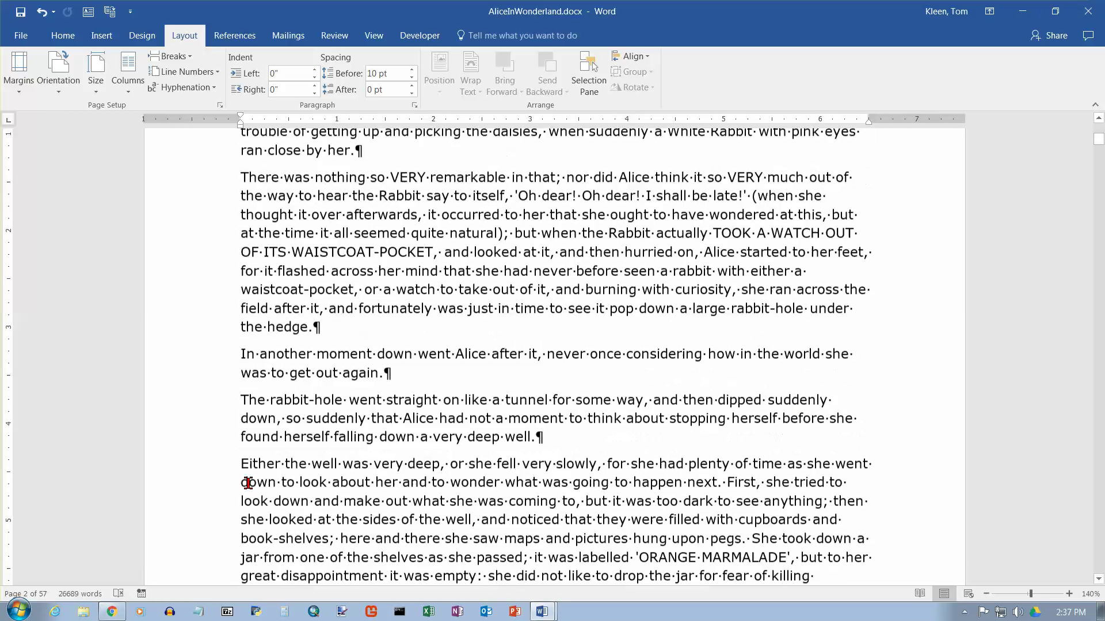
pyautogui.scroll(5, 248, 484)
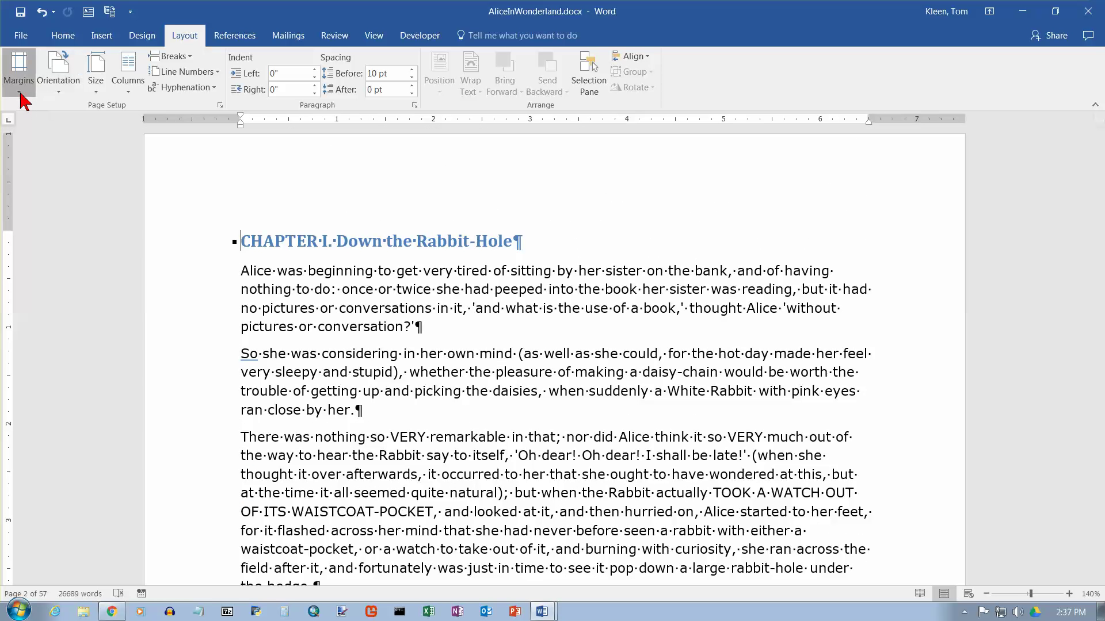
# Step: Apply the Narrow 0.5-inch margin preset to the whole Alice document
pyautogui.click(19, 87)
pyautogui.click(20, 92)
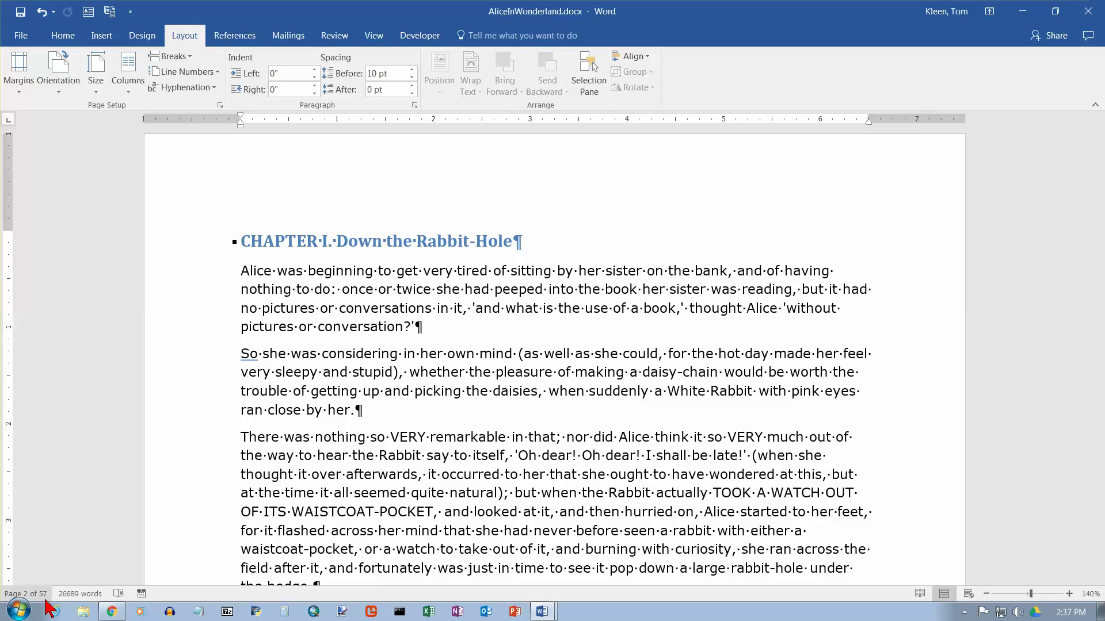
pyautogui.click(23, 93)
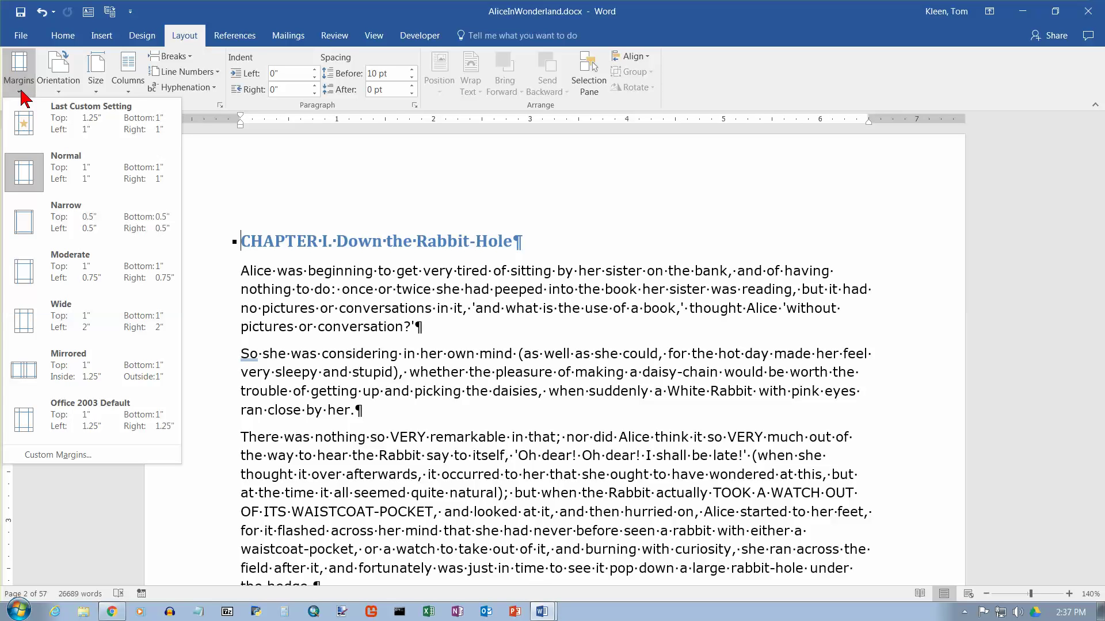
pyautogui.click(29, 233)
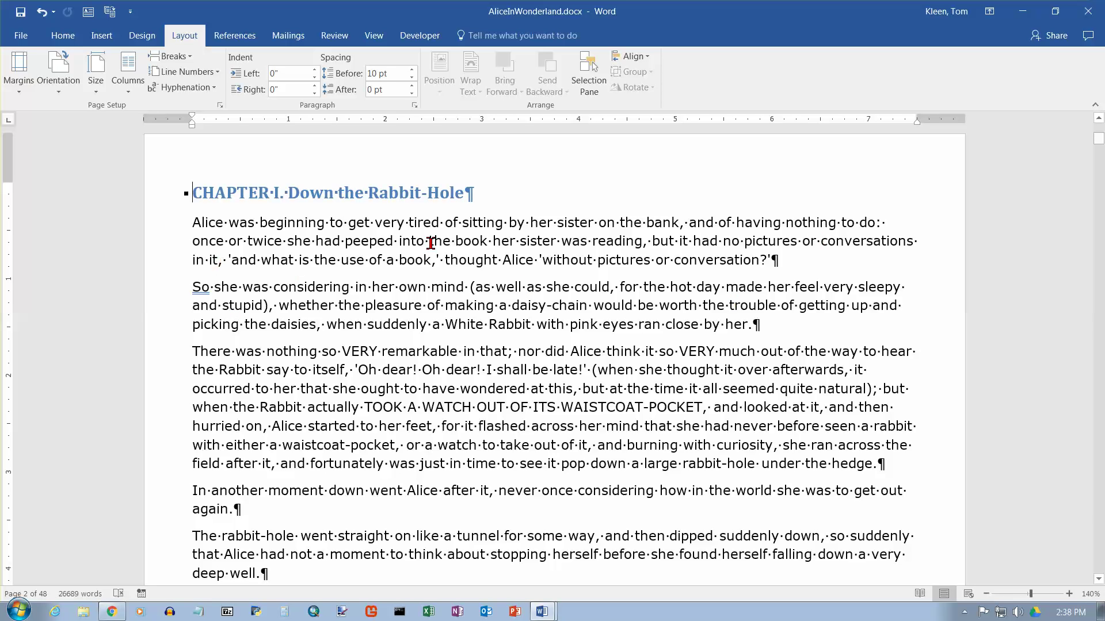
pyautogui.click(19, 72)
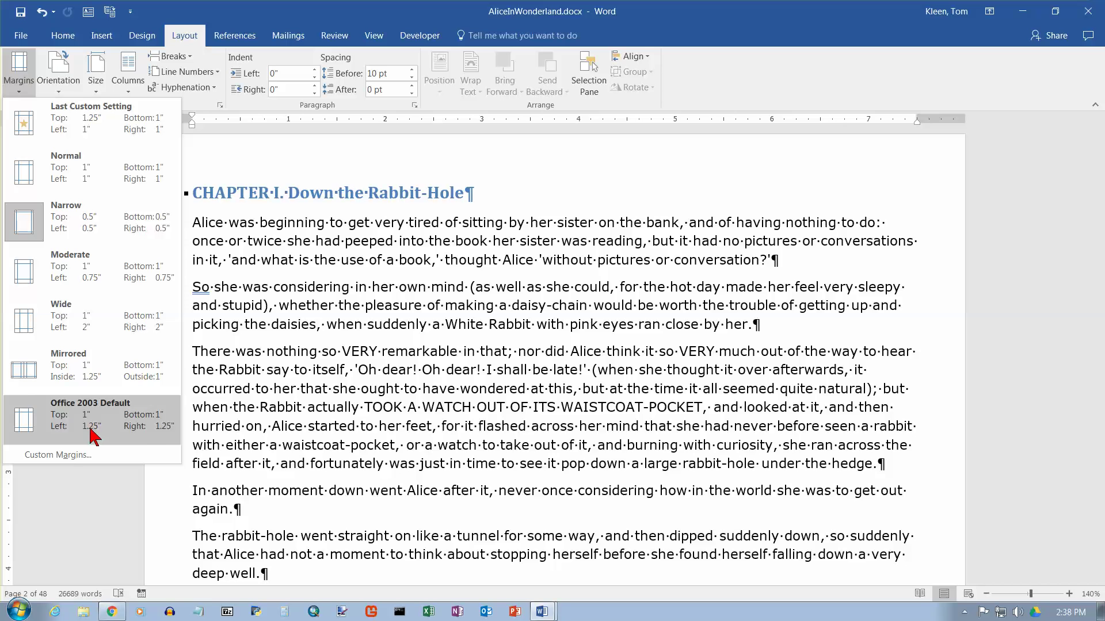
pyautogui.click(72, 456)
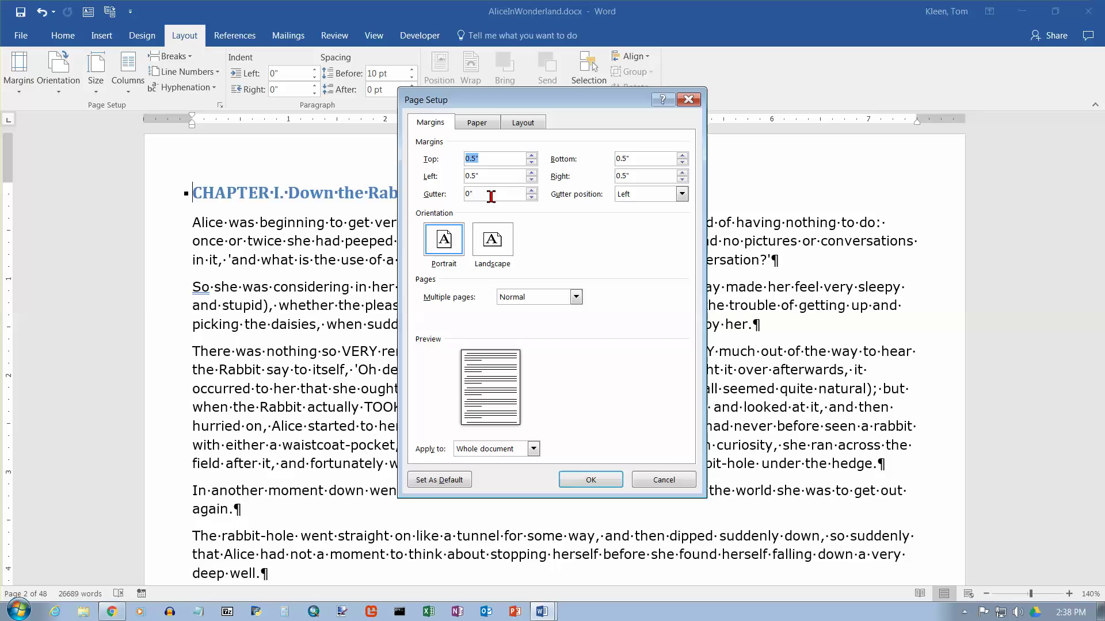
pyautogui.click(682, 194)
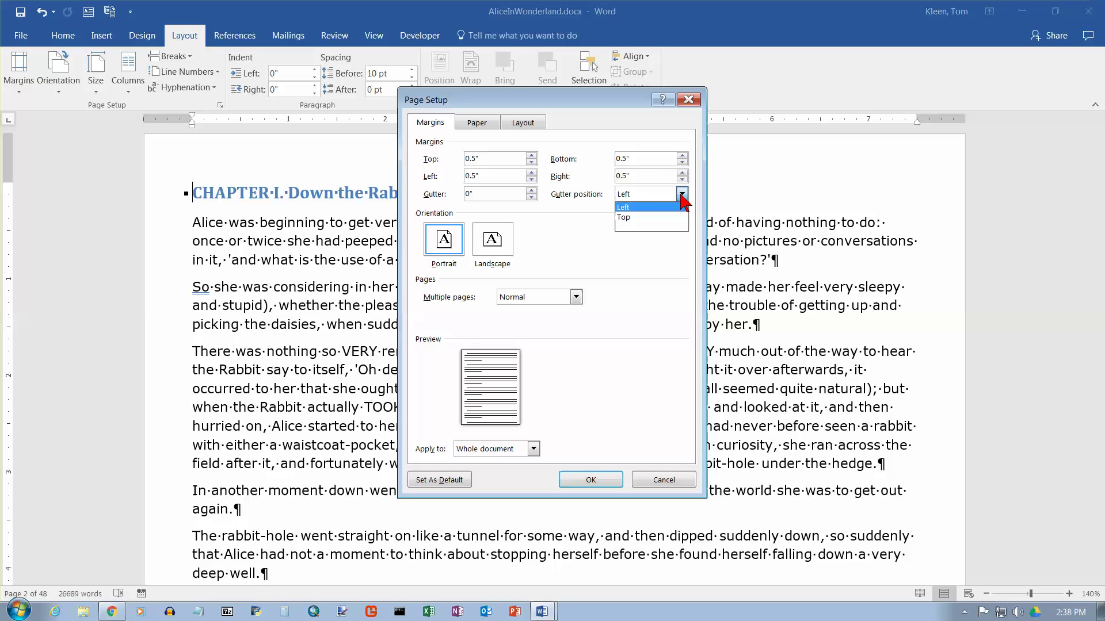
pyautogui.click(681, 195)
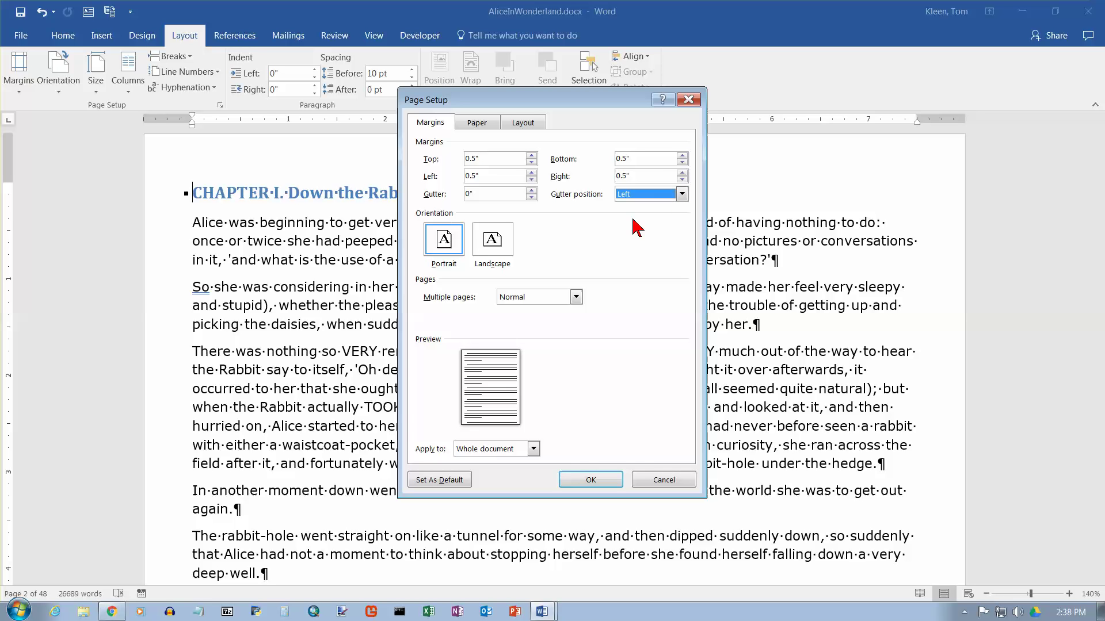
pyautogui.click(534, 449)
pyautogui.click(533, 448)
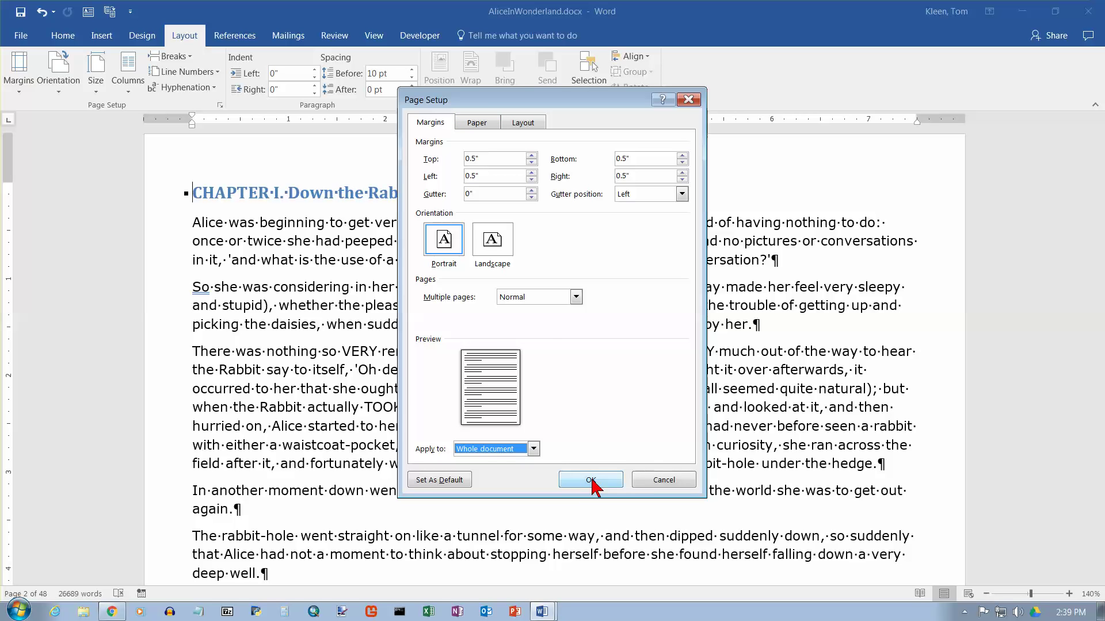
pyautogui.click(658, 486)
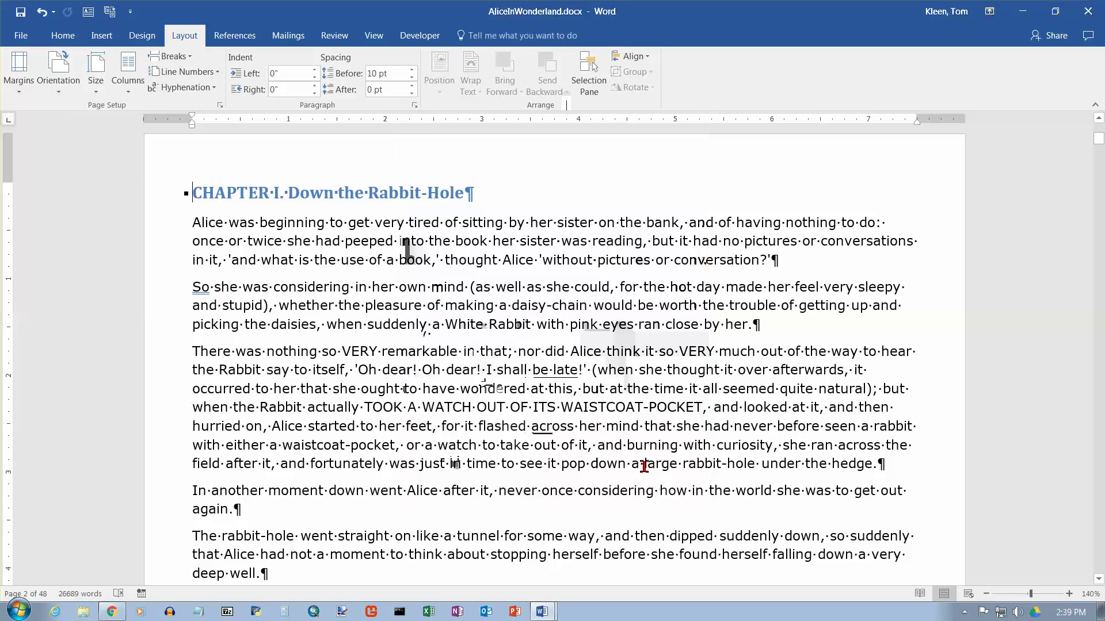
# Step: Restore Normal 1-inch margins, put the cursor in the first paragraph and confirm the ruler shows
pyautogui.click(21, 86)
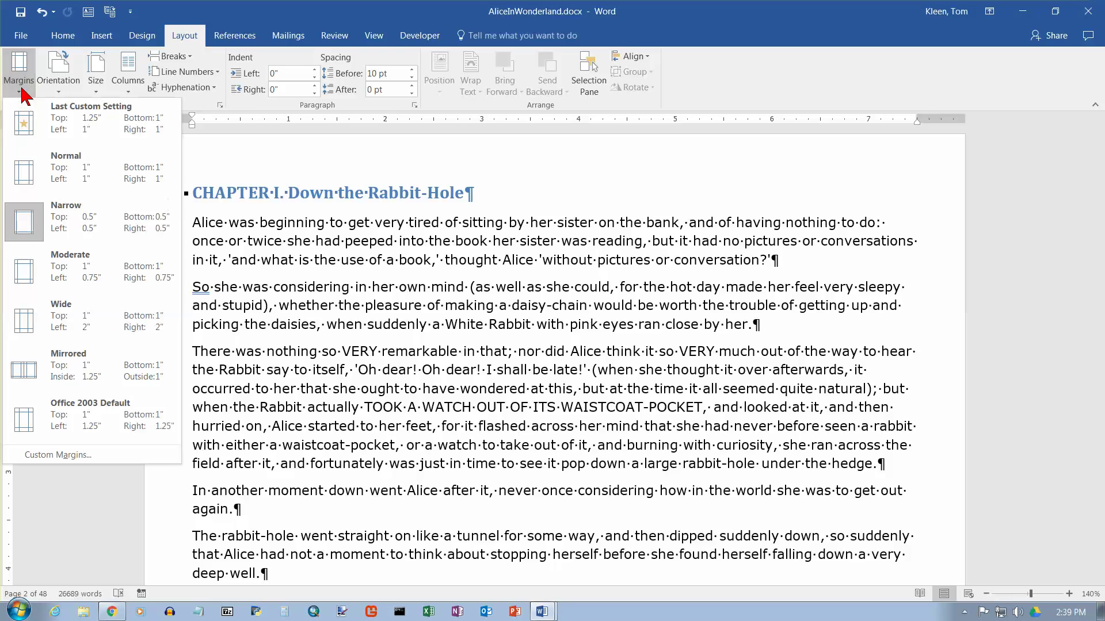
pyautogui.click(42, 167)
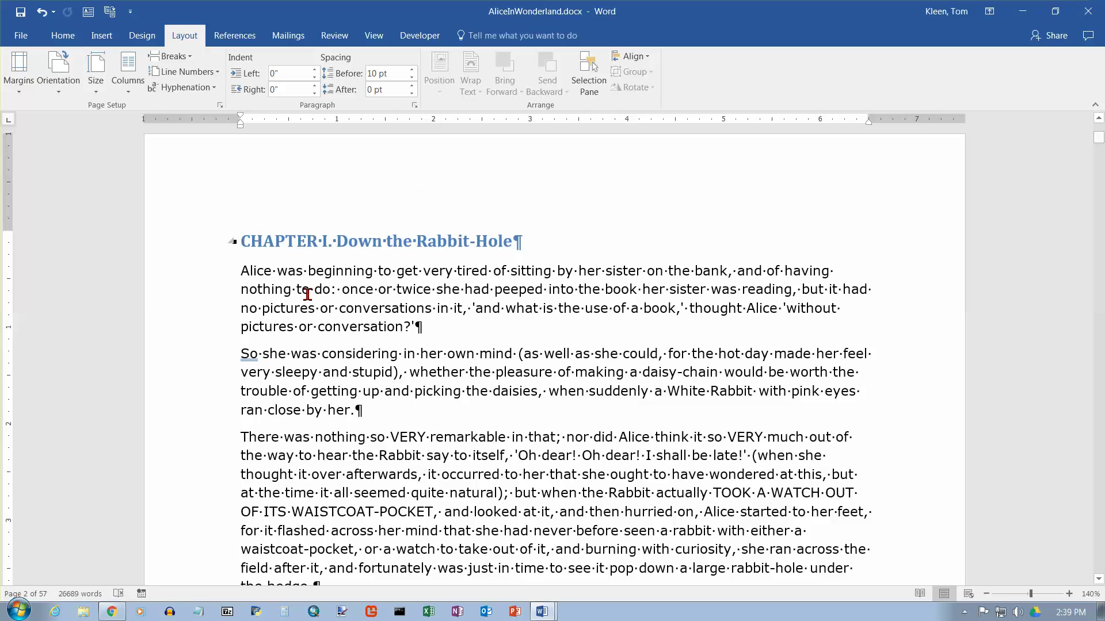
pyautogui.click(241, 272)
pyautogui.click(374, 38)
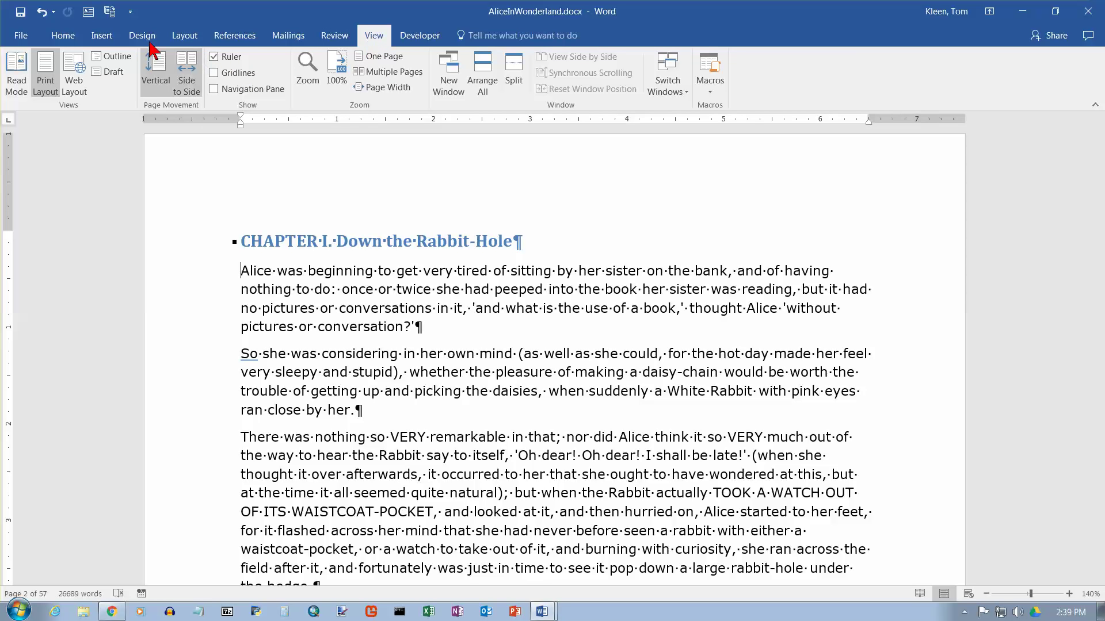
pyautogui.click(184, 36)
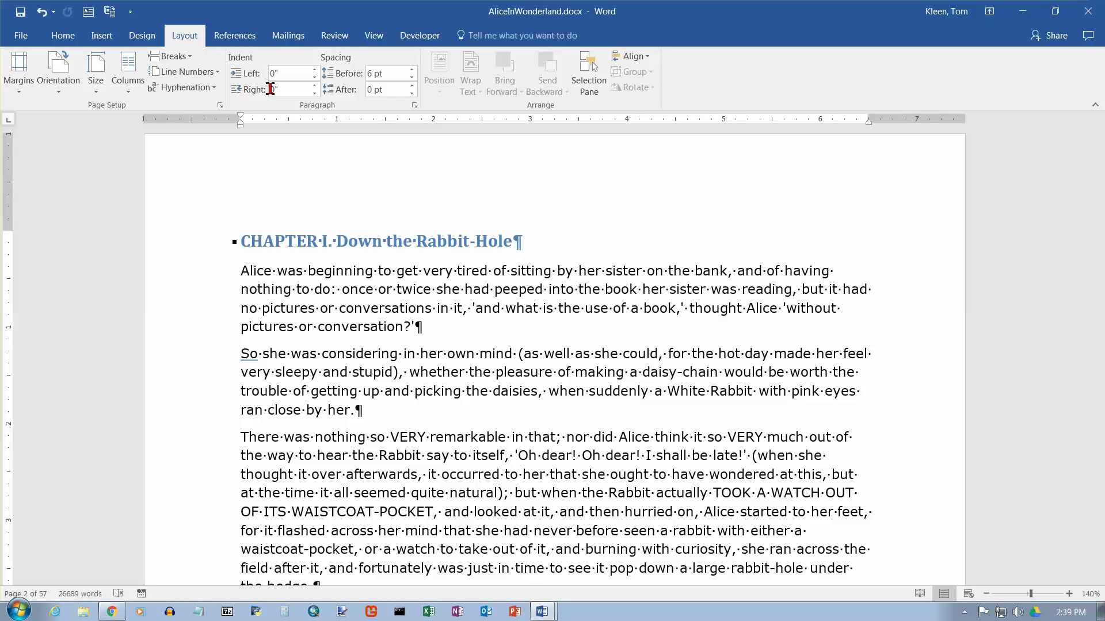
# Step: Indent the first paragraph 1 inch from the left and 1 inch from the right with the spinners
pyautogui.click(314, 70)
pyautogui.click(314, 69)
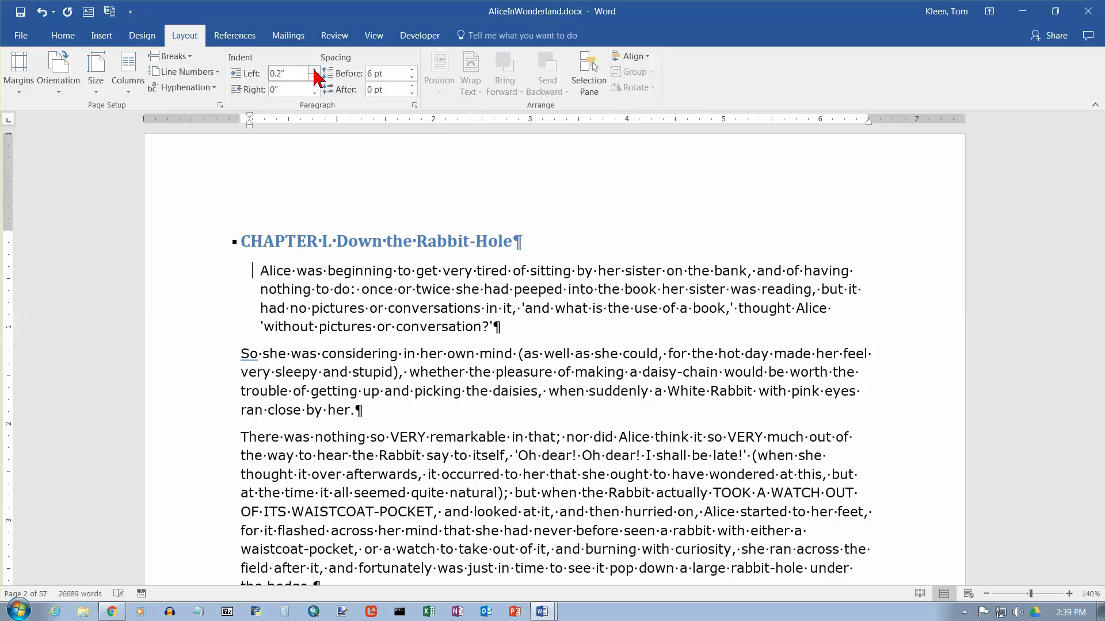
pyautogui.click(314, 70)
pyautogui.click(314, 70)
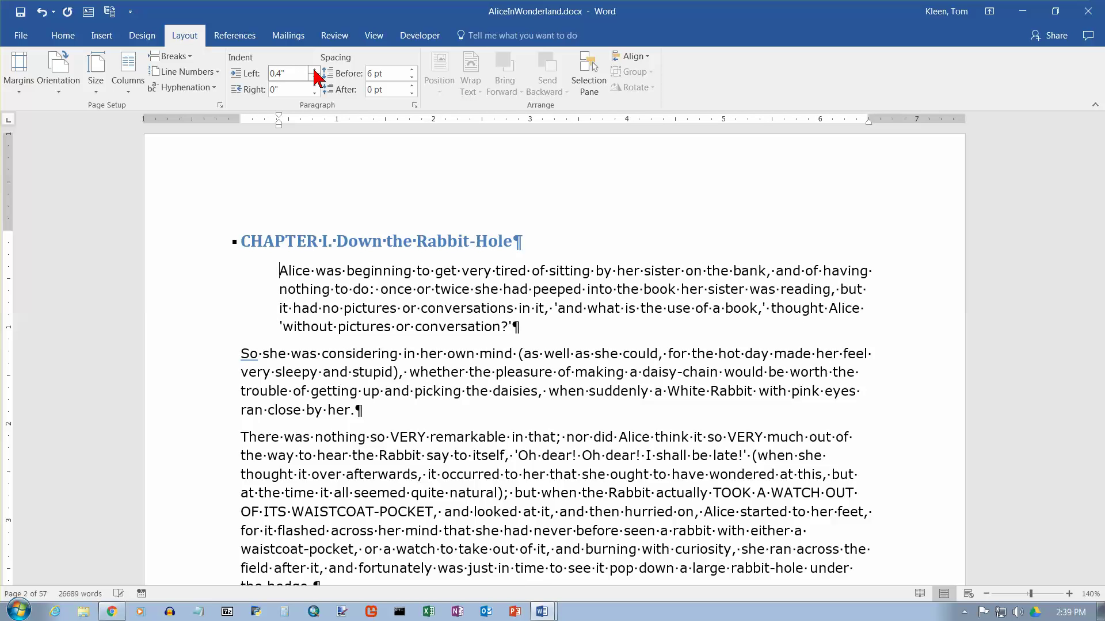
pyautogui.click(314, 70)
pyautogui.click(315, 70)
pyautogui.click(314, 69)
pyautogui.click(314, 70)
pyautogui.click(315, 70)
pyautogui.click(314, 70)
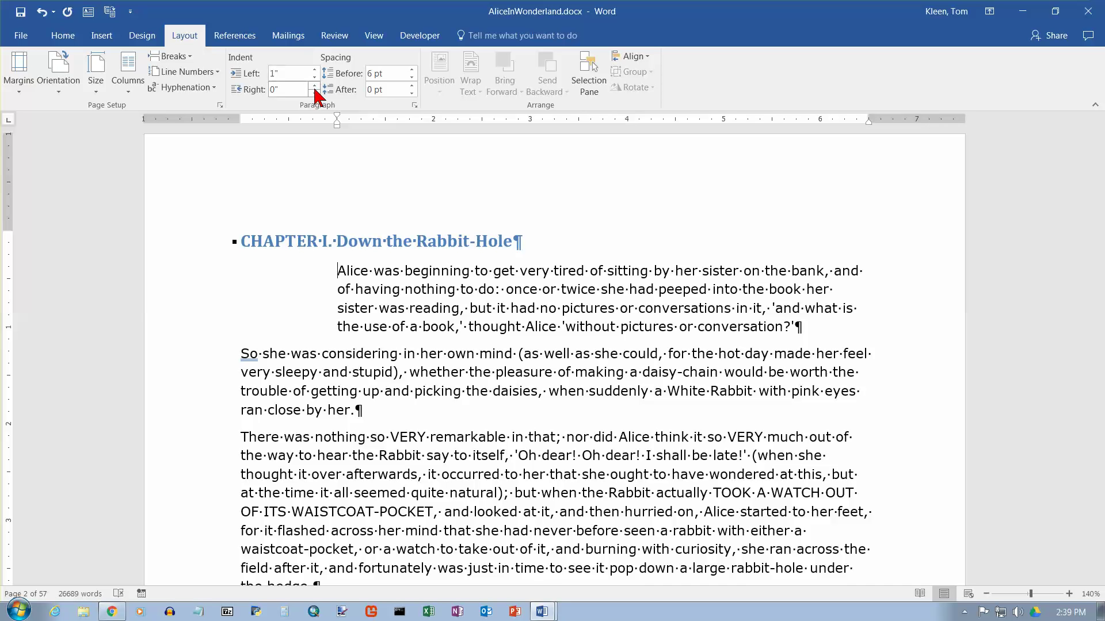
pyautogui.click(315, 87)
pyautogui.click(314, 87)
pyautogui.click(314, 87)
pyautogui.click(314, 87)
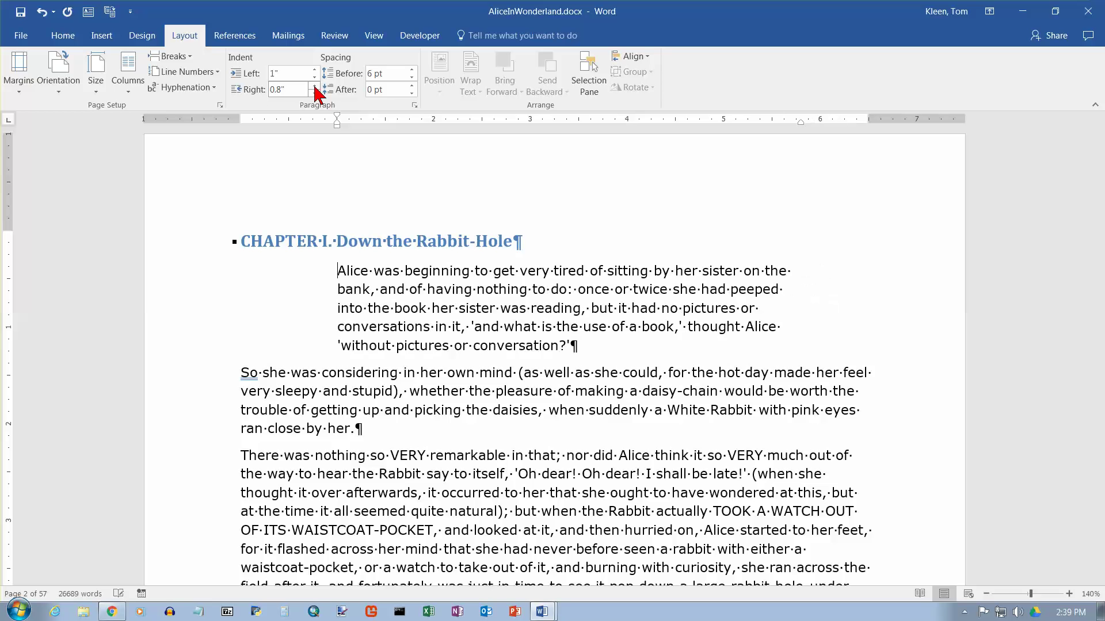
pyautogui.click(314, 87)
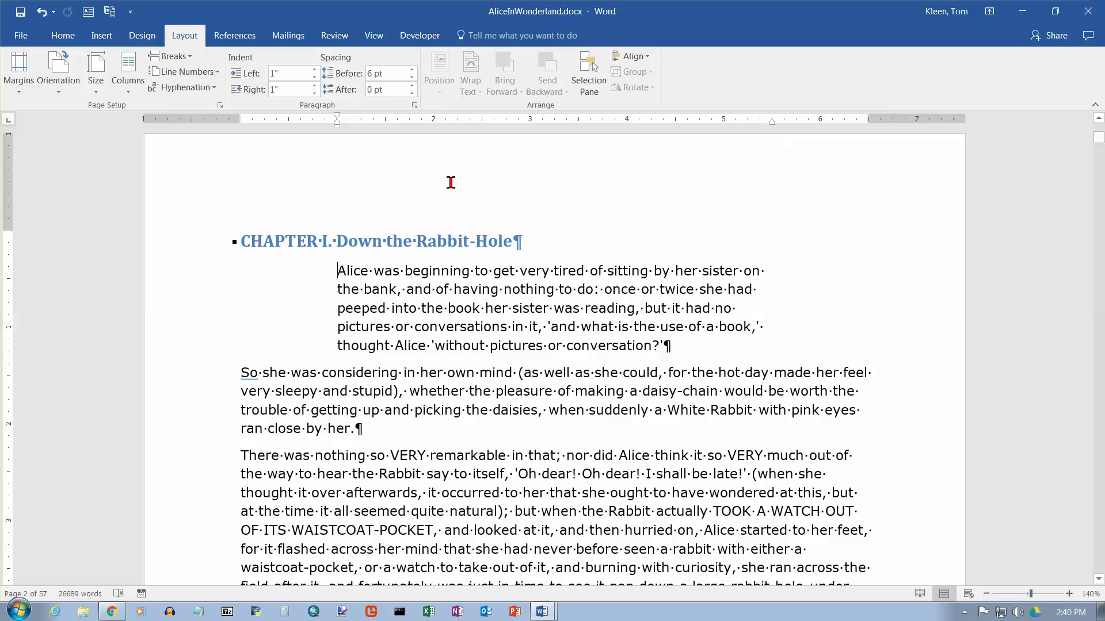
# Step: Return both of the first paragraph's indents to 0" and select the first three paragraphs
pyautogui.click(315, 77)
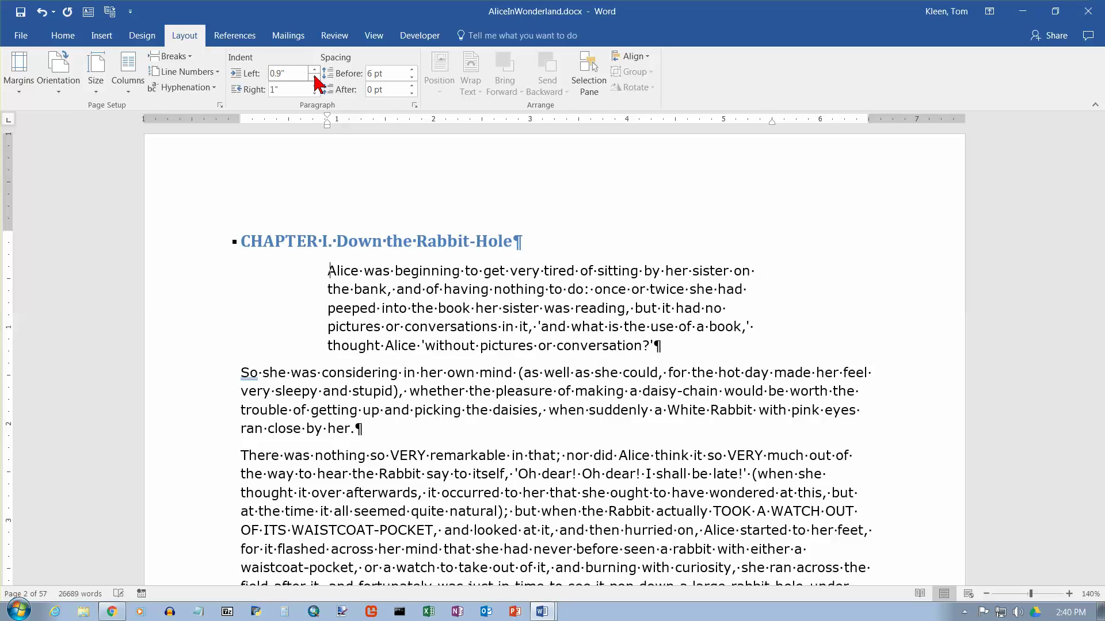
pyautogui.click(315, 78)
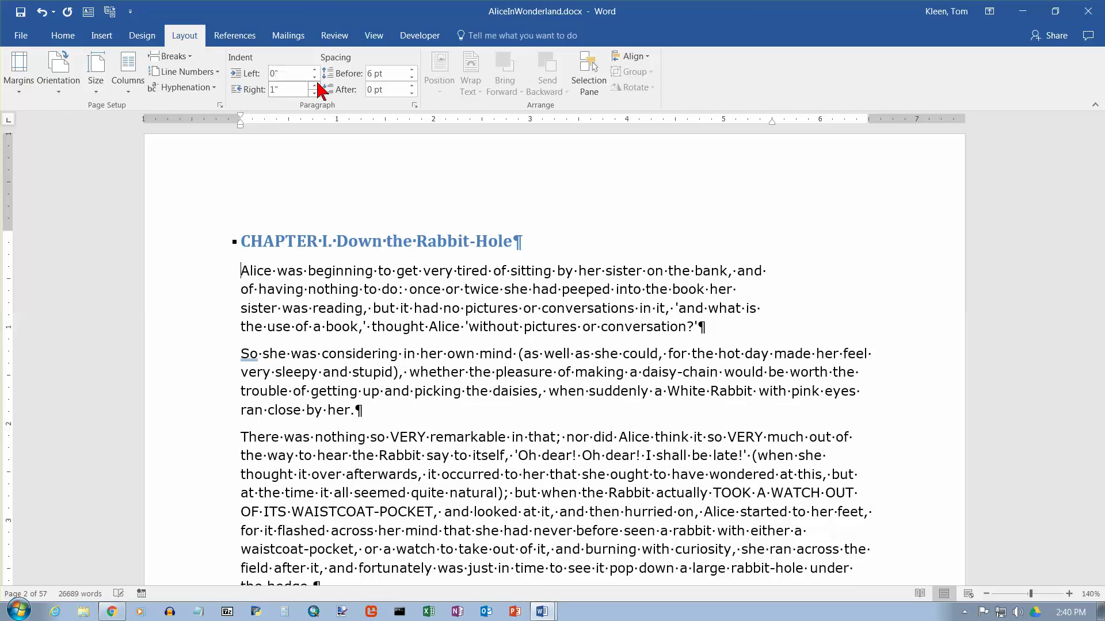
pyautogui.doubleClick(314, 93)
pyautogui.doubleClick(315, 93)
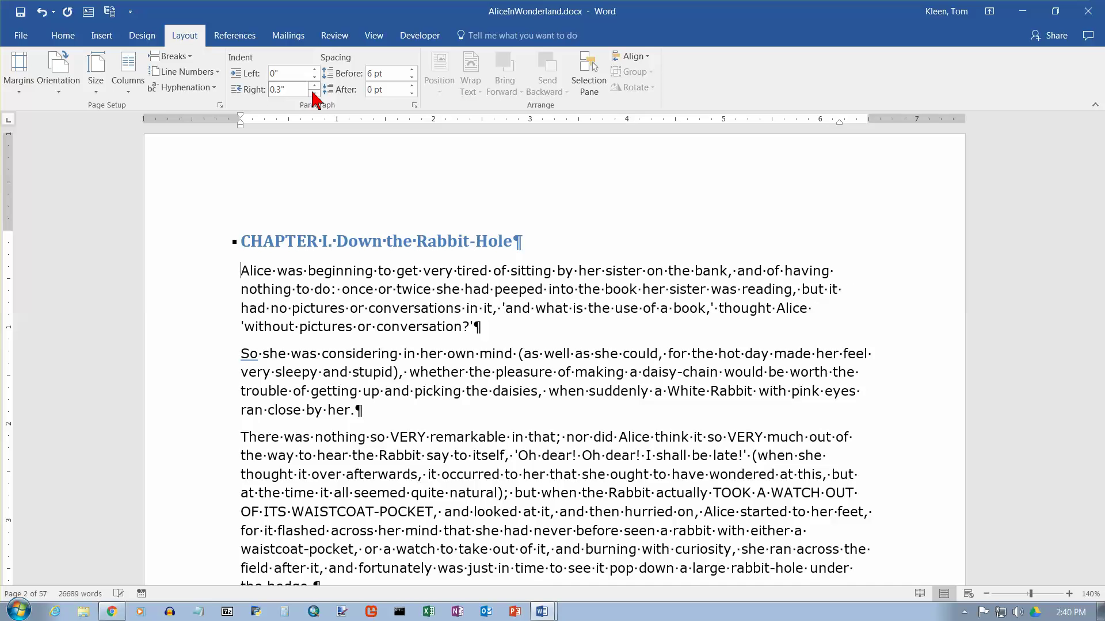
pyautogui.tripleClick(314, 93)
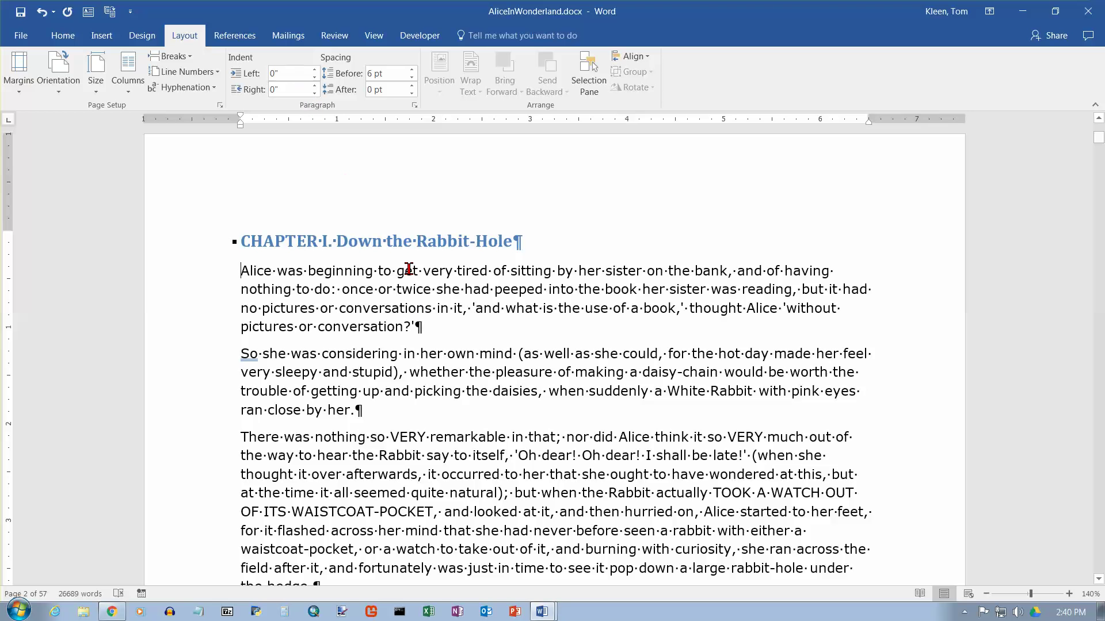
pyautogui.moveTo(412, 271); pyautogui.dragTo(599, 476)
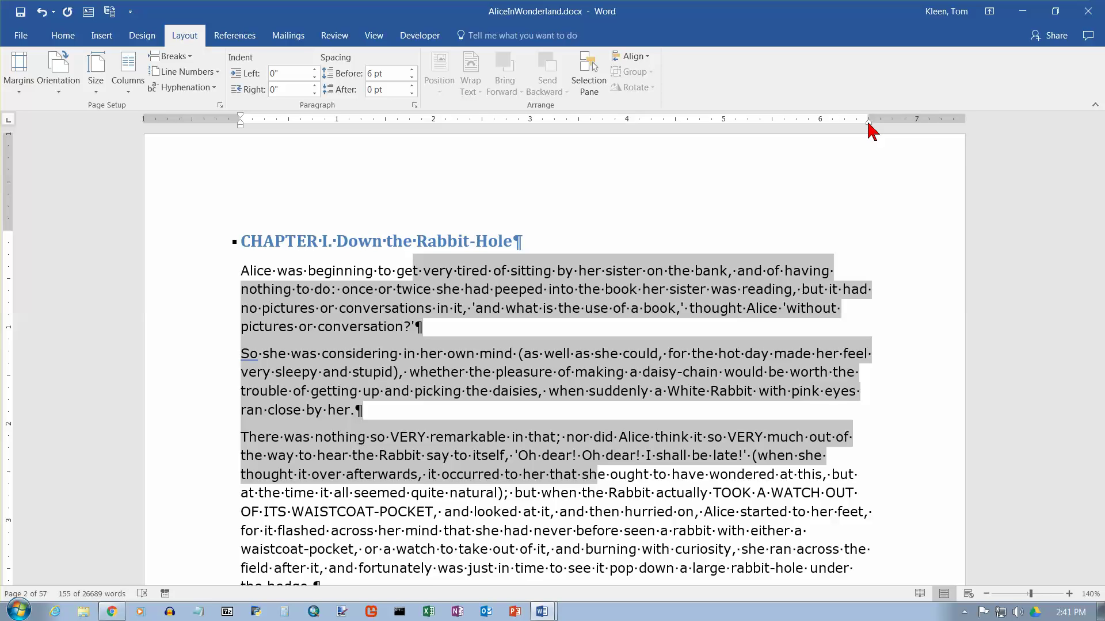
# Step: Drag the ruler's Right Indent marker in to 0.5" for the three selected paragraphs
pyautogui.moveTo(868, 122); pyautogui.dragTo(821, 124)
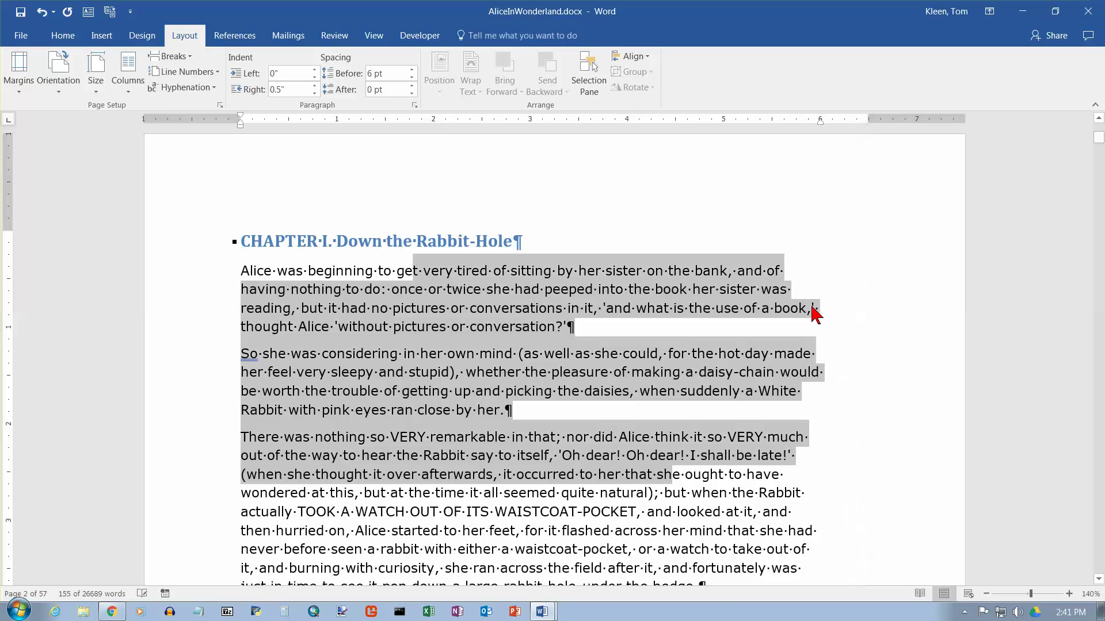
pyautogui.moveTo(788, 282)
pyautogui.mouseDown()
pyautogui.moveTo(784, 305)
pyautogui.moveTo(808, 302)
pyautogui.moveTo(797, 291)
pyautogui.mouseUp()
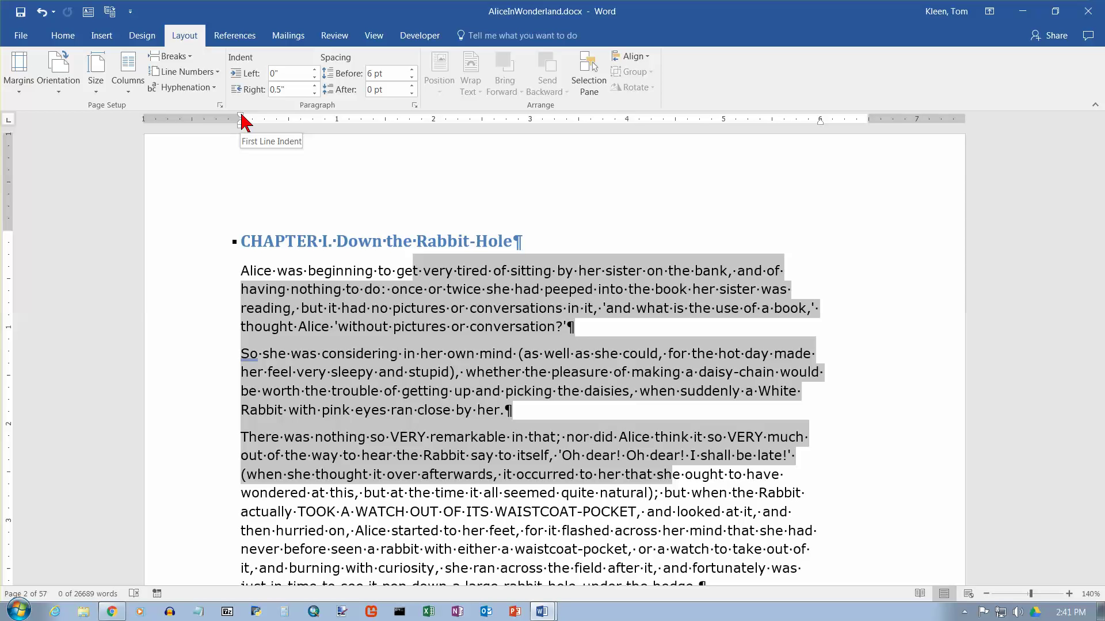
# Step: Drag the First Line and Hanging Indent markers to 0.5" so the paragraphs indent 0.5" from the left
pyautogui.moveTo(241, 121); pyautogui.dragTo(288, 118)
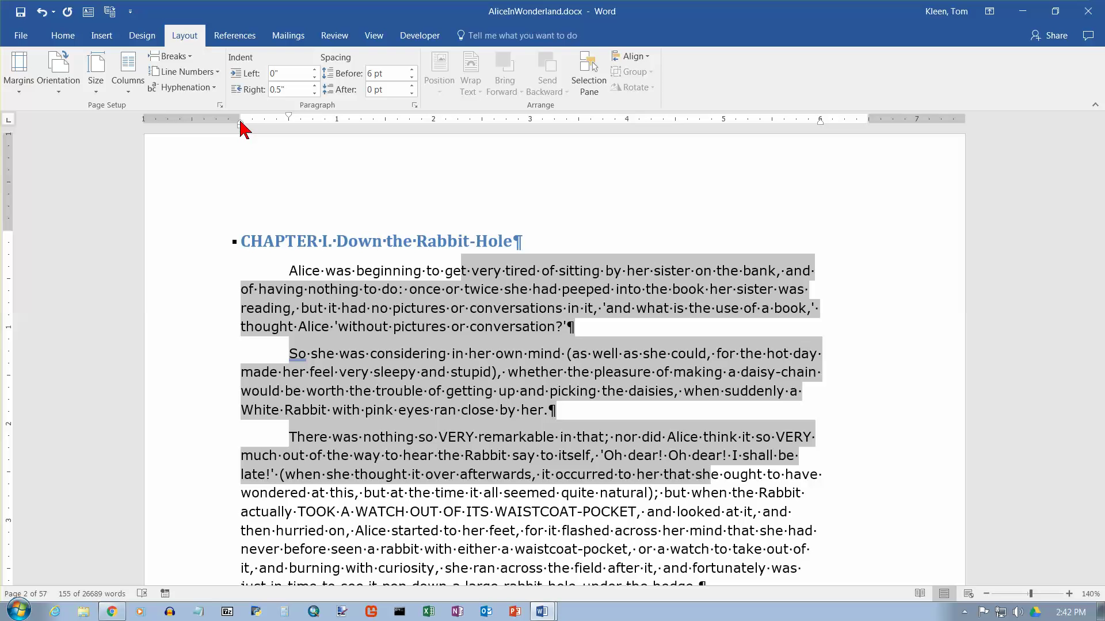
pyautogui.moveTo(241, 123); pyautogui.dragTo(287, 122)
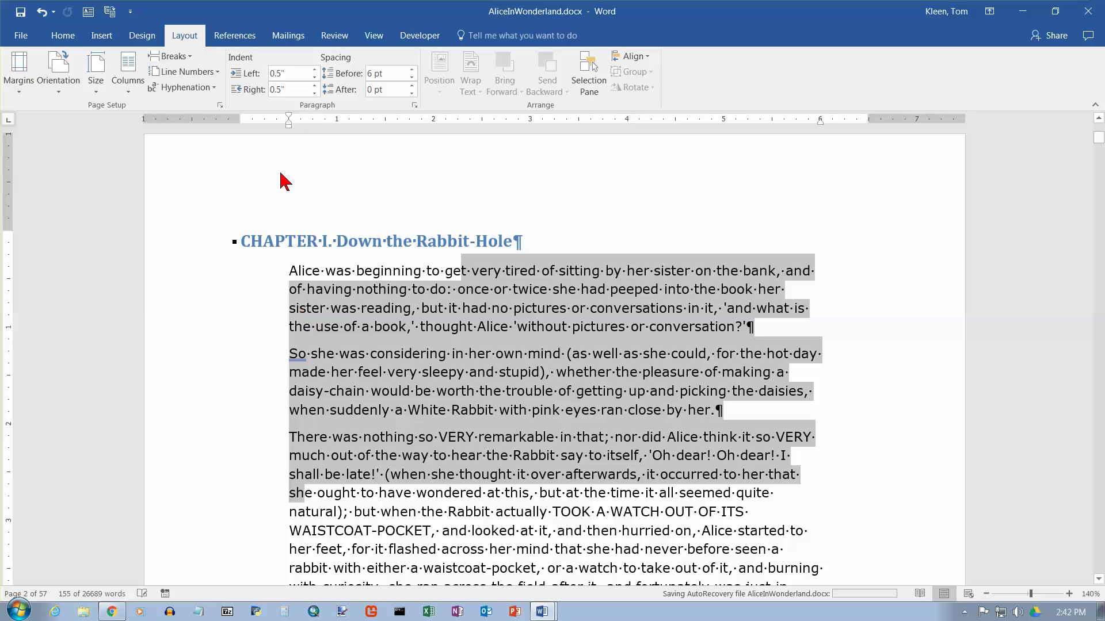
pyautogui.click(296, 272)
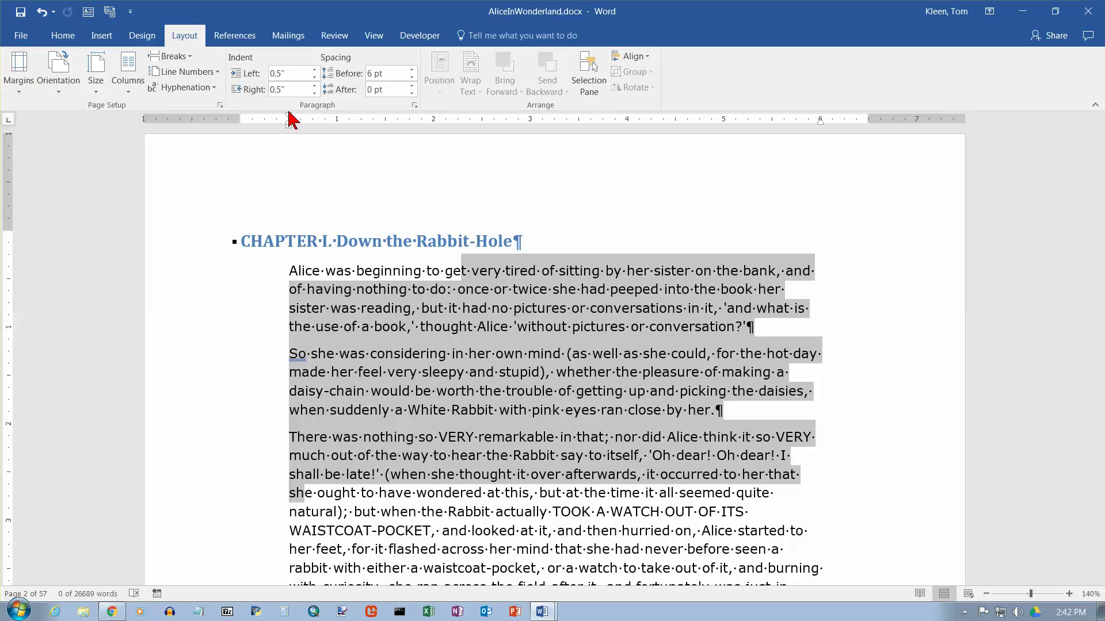
# Step: Try moving the first-line and left indent markers, then return the left indent to 0" and deselect
pyautogui.moveTo(290, 115); pyautogui.dragTo(337, 116)
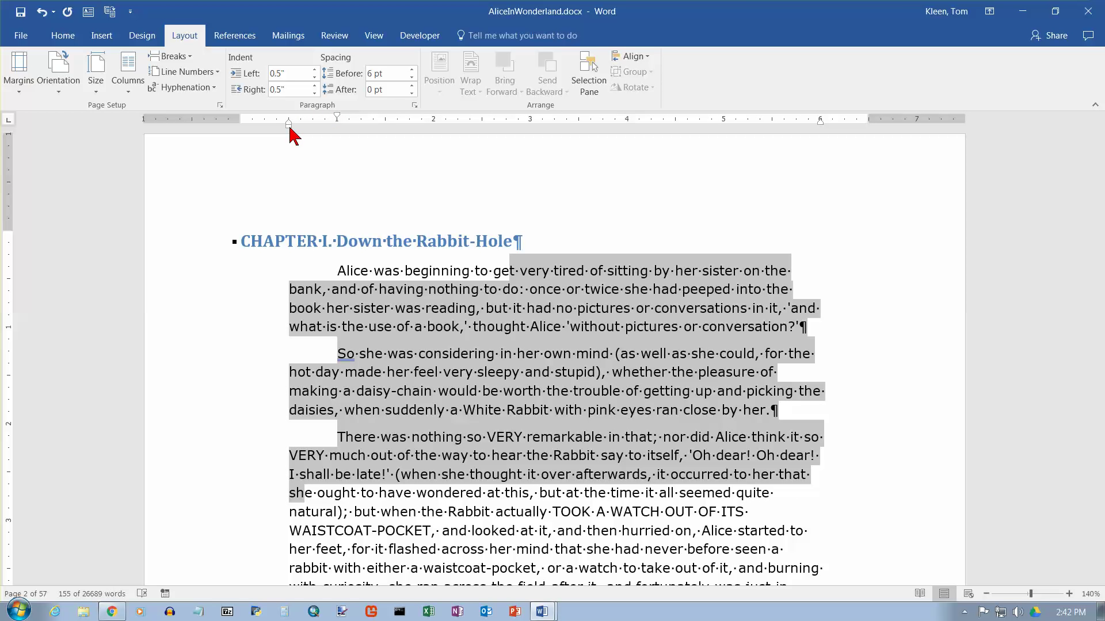
pyautogui.moveTo(290, 126); pyautogui.dragTo(290, 127)
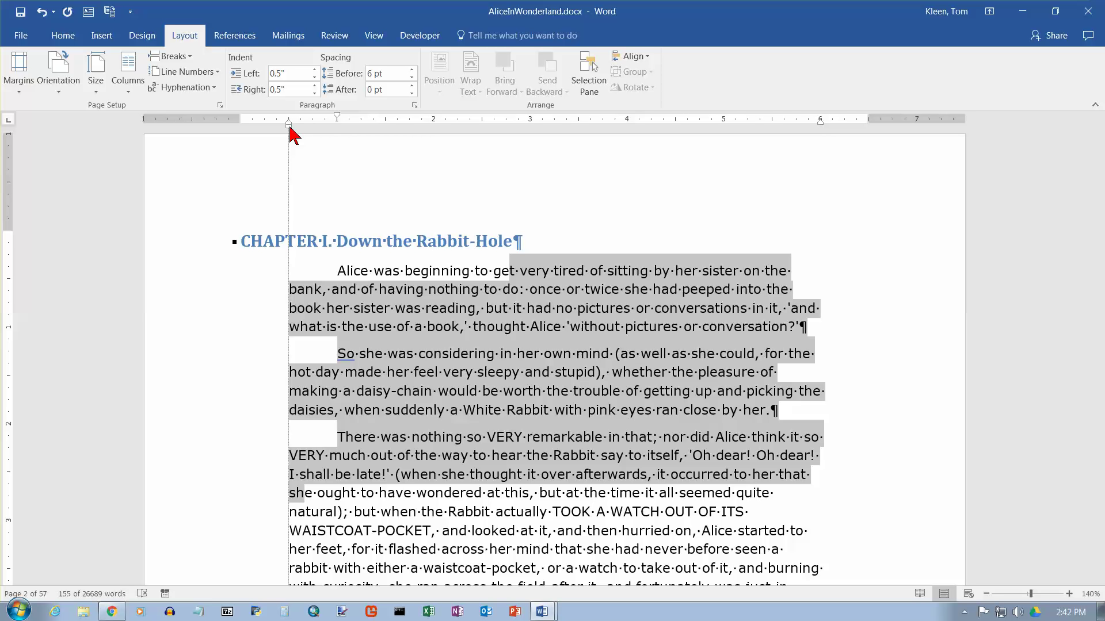
pyautogui.moveTo(289, 127)
pyautogui.mouseDown()
pyautogui.moveTo(316, 128)
pyautogui.moveTo(264, 128)
pyautogui.moveTo(352, 127)
pyautogui.moveTo(283, 127)
pyautogui.mouseUp()
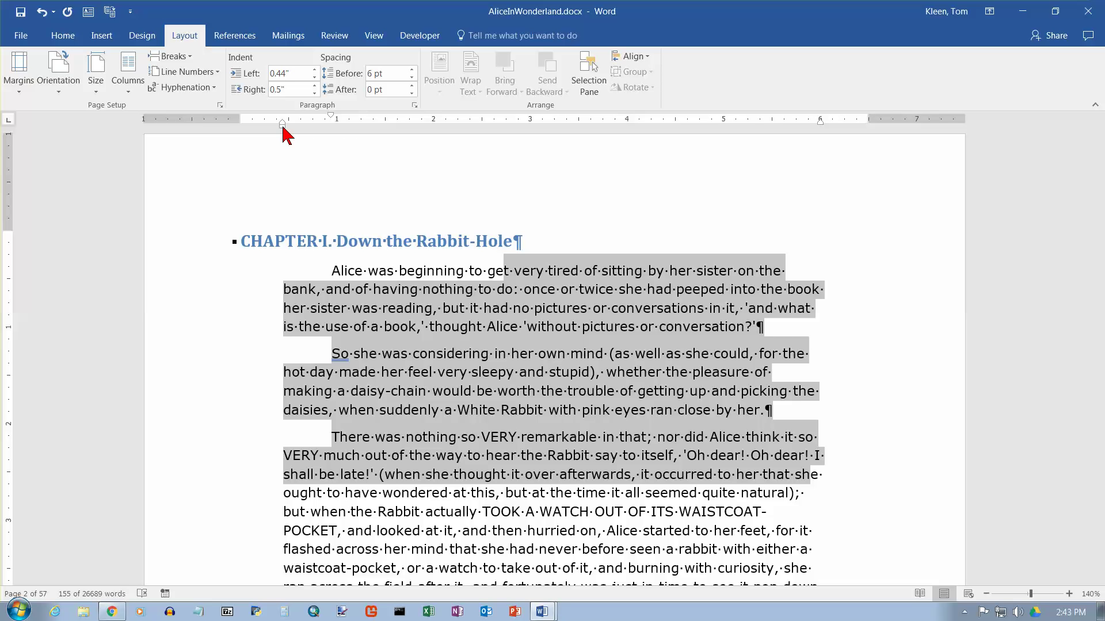
pyautogui.moveTo(284, 127)
pyautogui.mouseDown()
pyautogui.moveTo(315, 133)
pyautogui.moveTo(241, 119)
pyautogui.mouseUp()
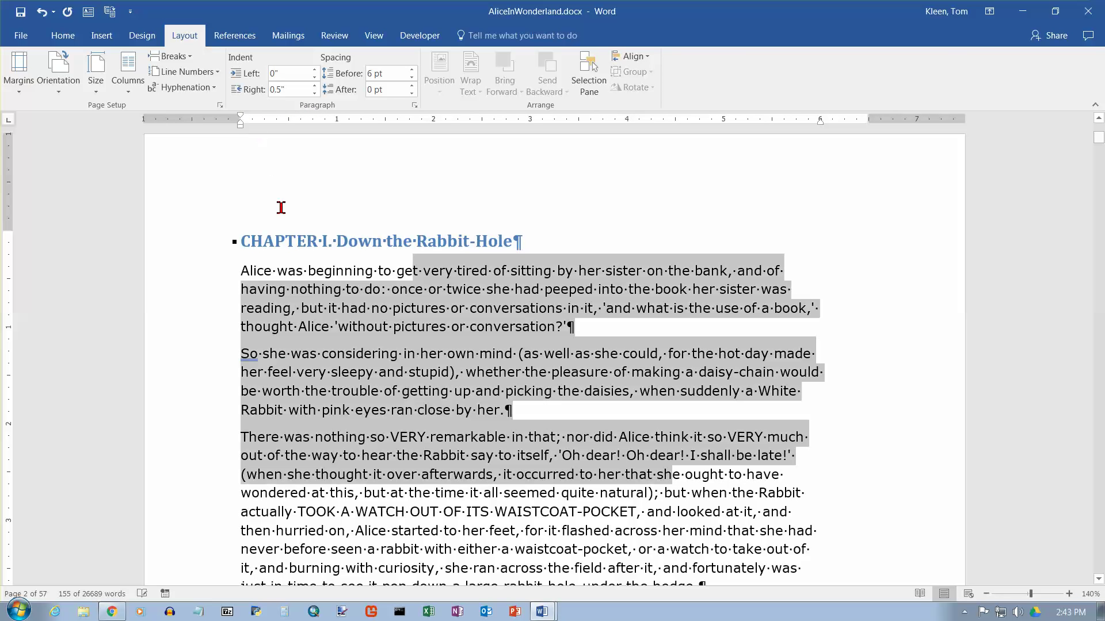
pyautogui.click(324, 269)
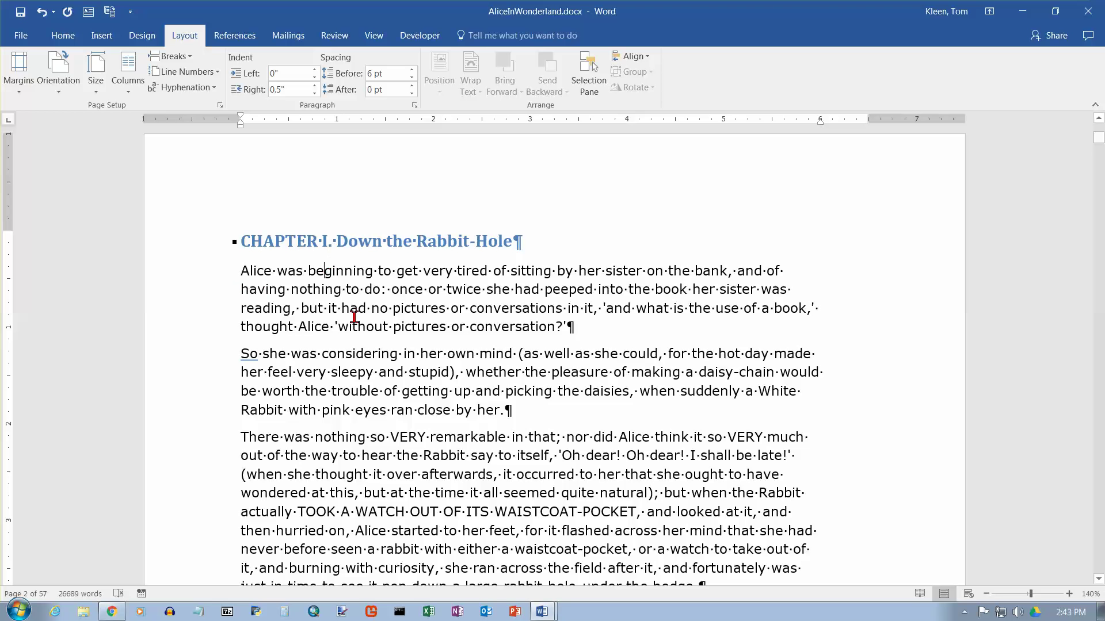
pyautogui.moveTo(404, 308); pyautogui.dragTo(486, 474)
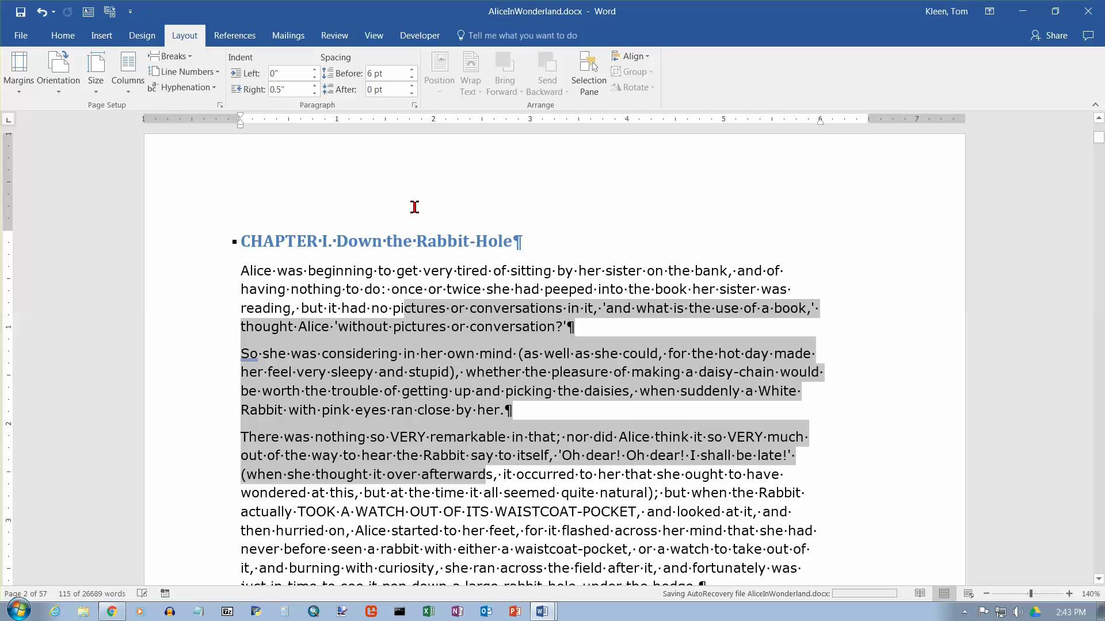
pyautogui.hotkey('ctrl', 'm')
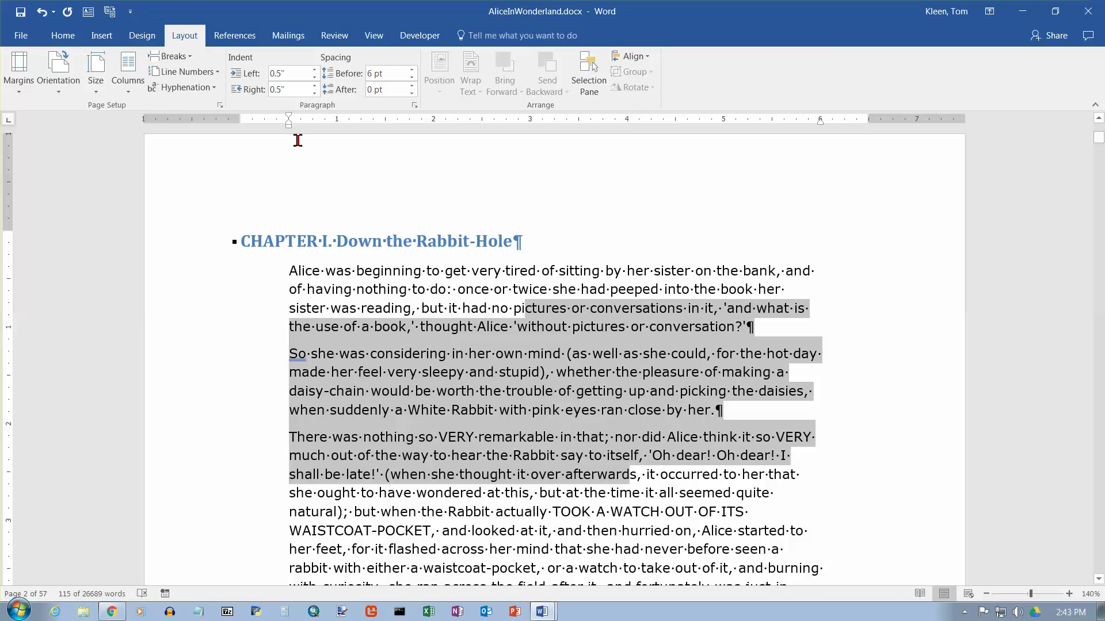
pyautogui.hotkey('ctrl', 'm')
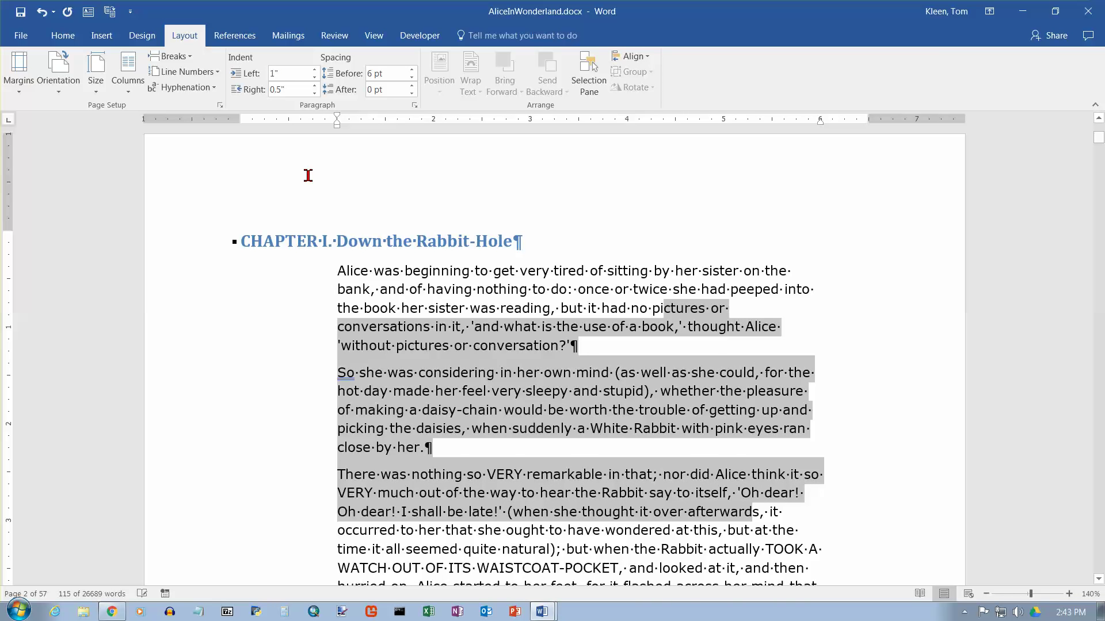
pyautogui.hotkey('ctrl', 'm')
pyautogui.hotkey('ctrl', 'm')
pyautogui.hotkey('ctrl', 'm')
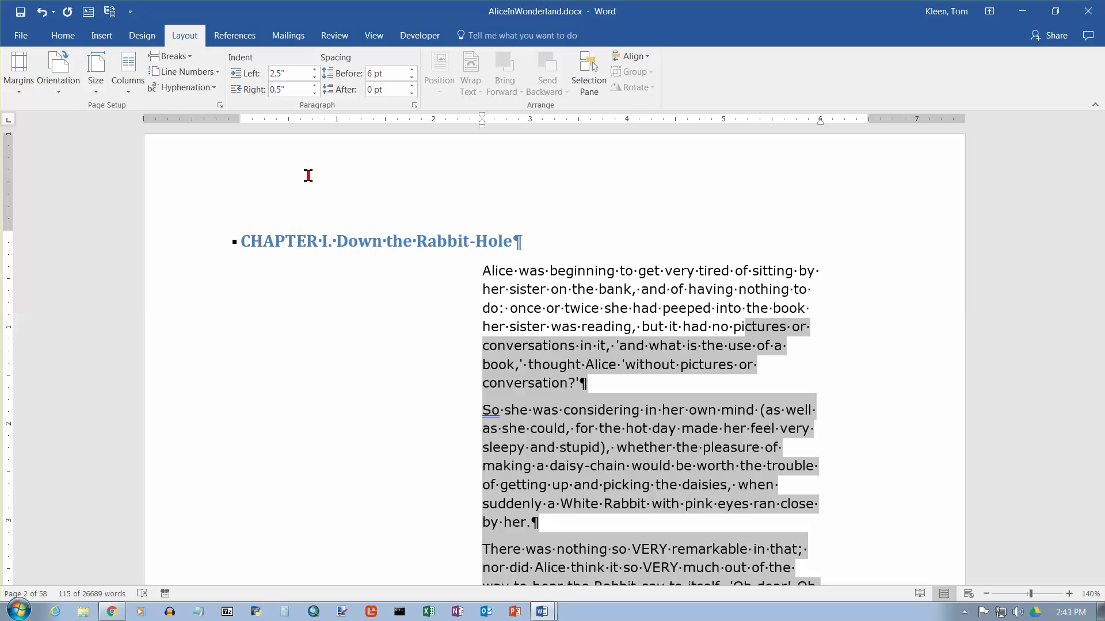
pyautogui.hotkey('ctrl', '[')
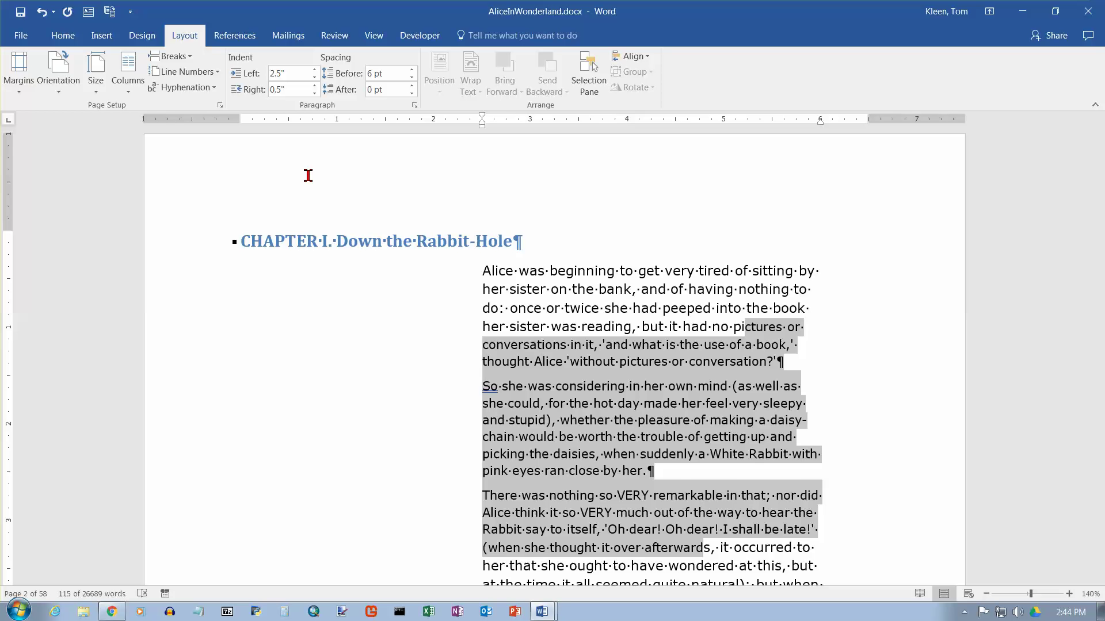
pyautogui.hotkey('ctrl', 'z')
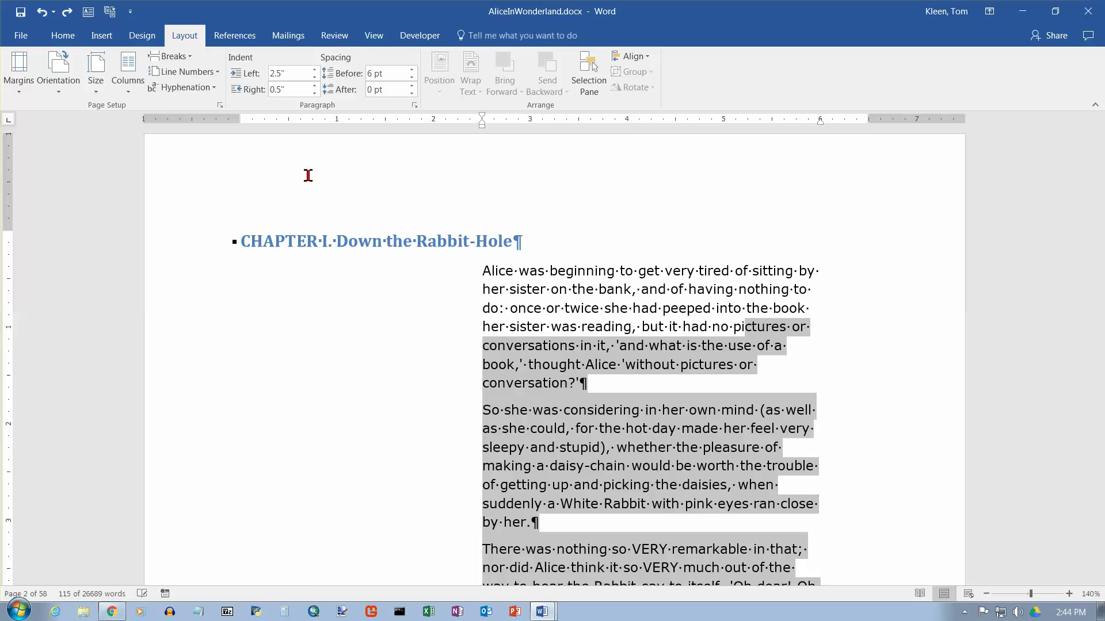
pyautogui.hotkey('ctrl', 'q')
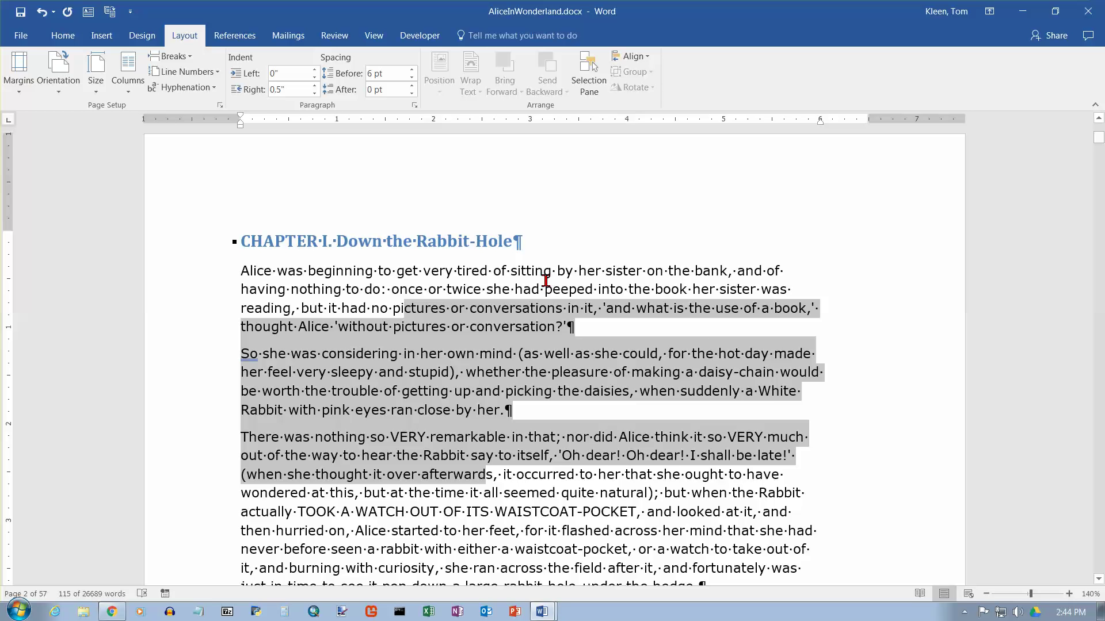
# Step: Step the hanging indent up to 1.5" with Ctrl+T, clear it with Ctrl+Shift+T, then set 0.5"
pyautogui.hotkey('ctrl', 't')
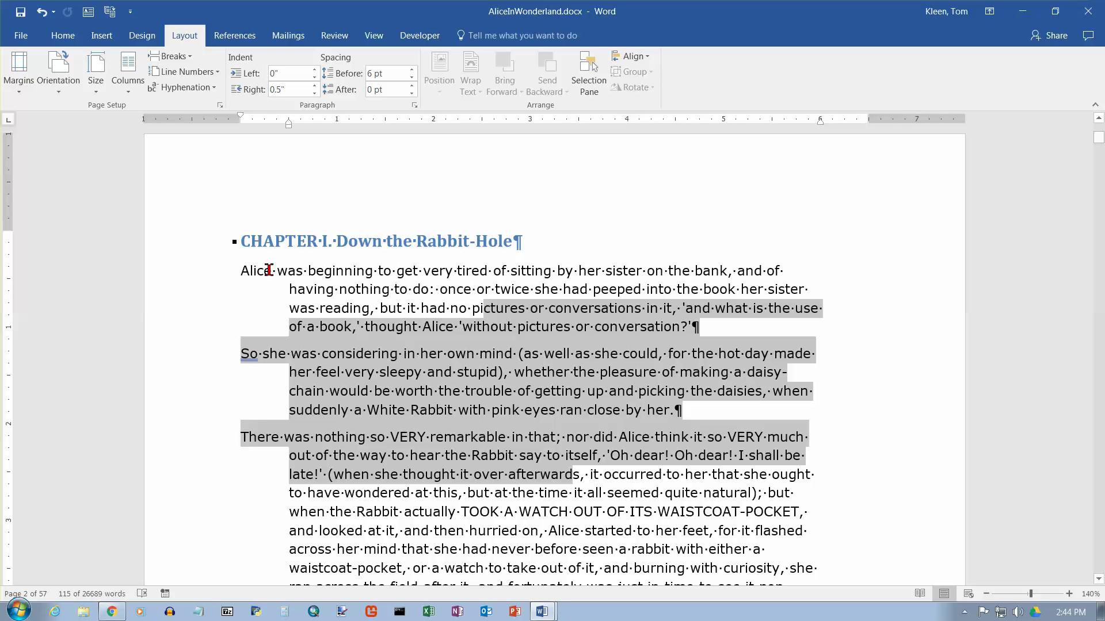
pyautogui.hotkey('ctrl', 't')
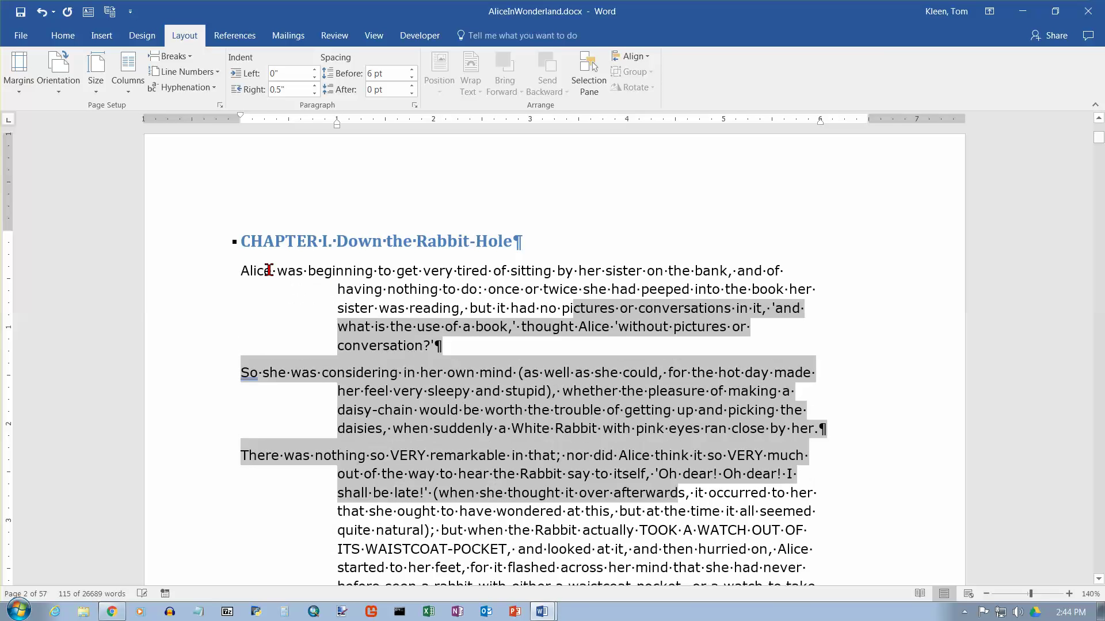
pyautogui.hotkey('ctrl', 't')
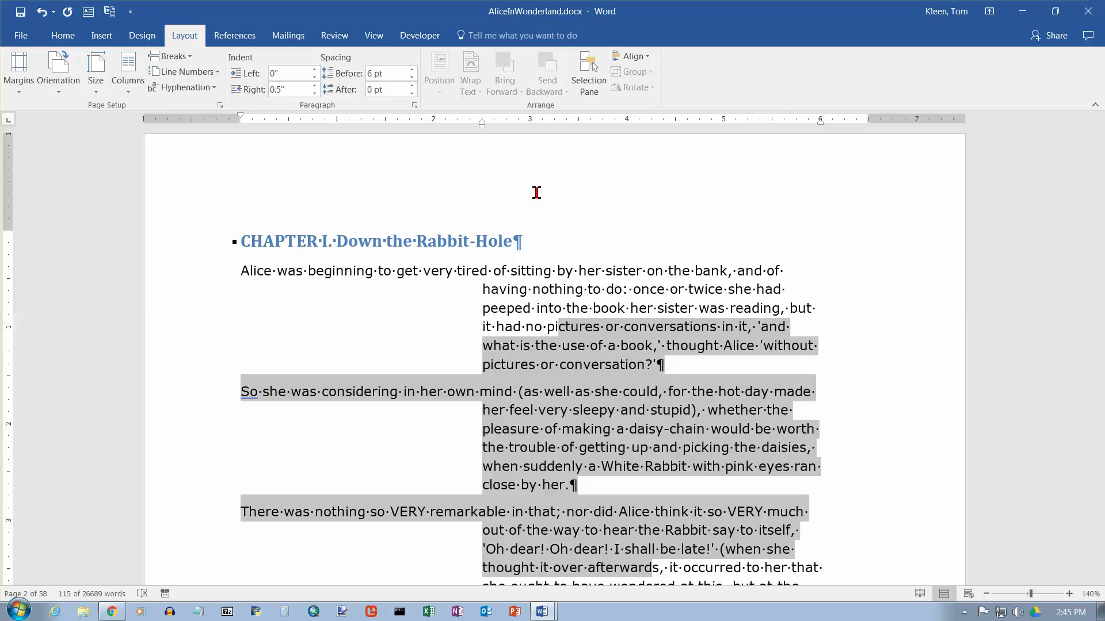
pyautogui.hotkey('ctrl', 'shift', 't')
pyautogui.hotkey('ctrl', 'shift', 't')
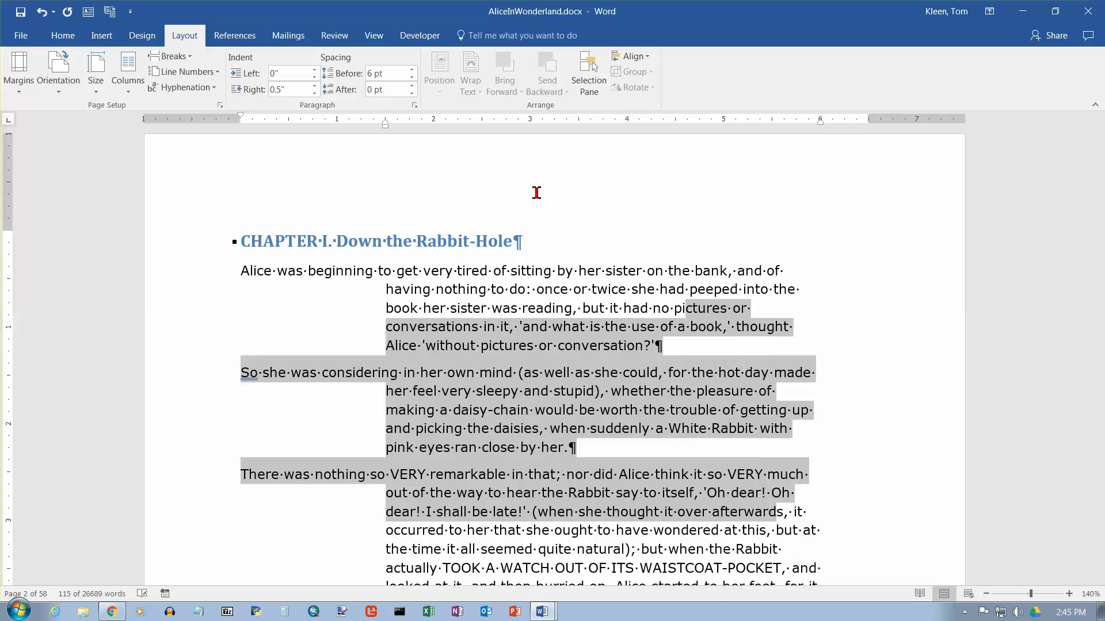
pyautogui.hotkey('ctrl', 'shift', 't')
pyautogui.hotkey('ctrl', 'shift', 't')
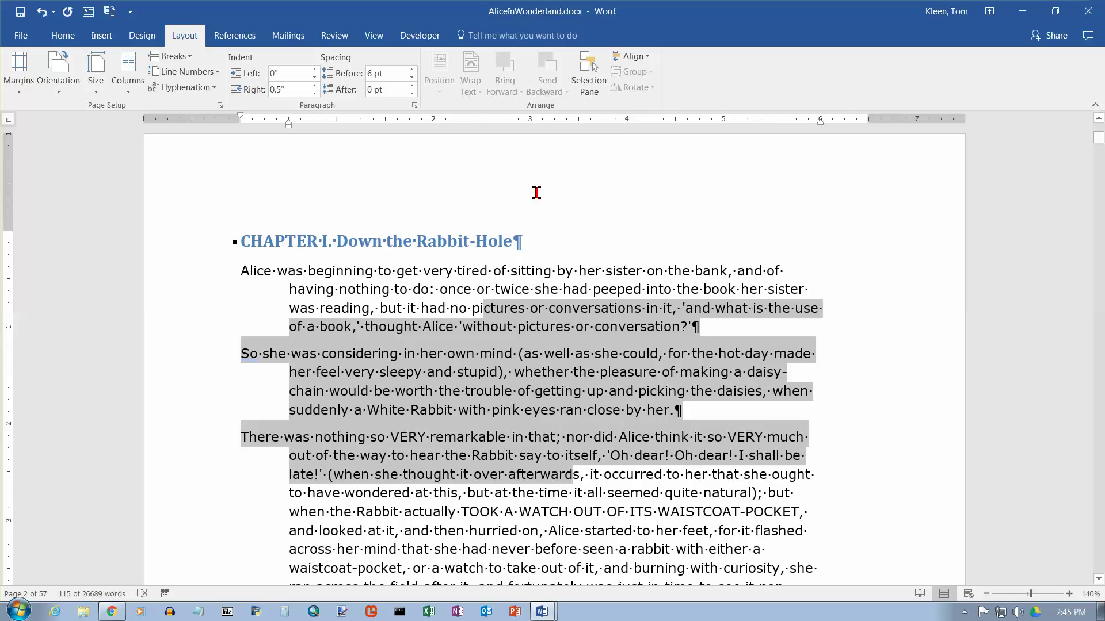
pyautogui.hotkey('ctrl', 'shift', 't')
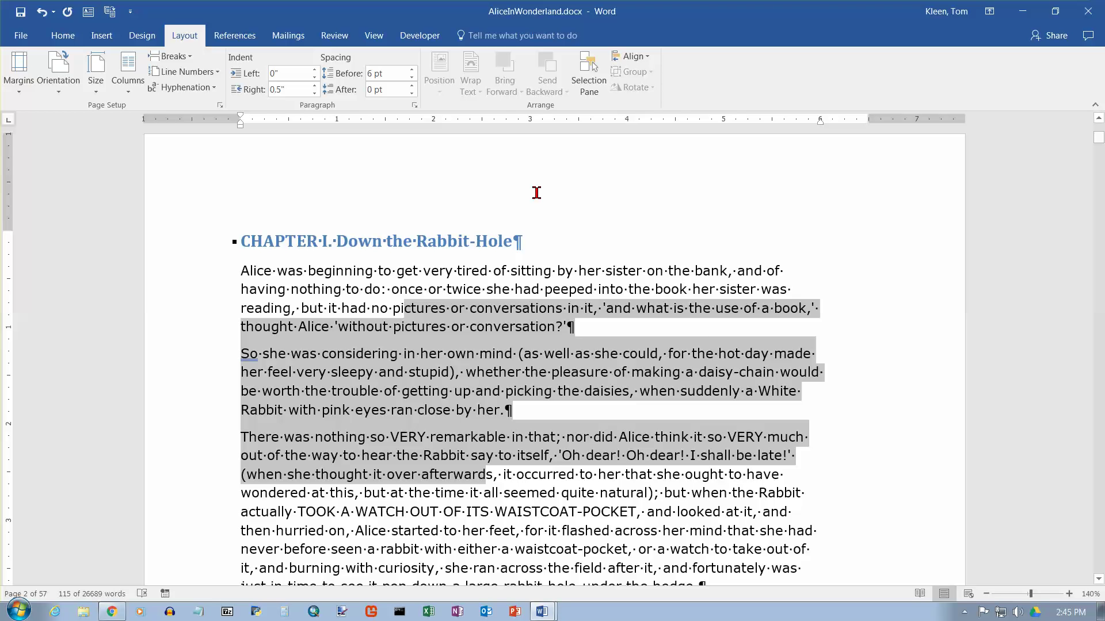
pyautogui.hotkey('ctrl', 't')
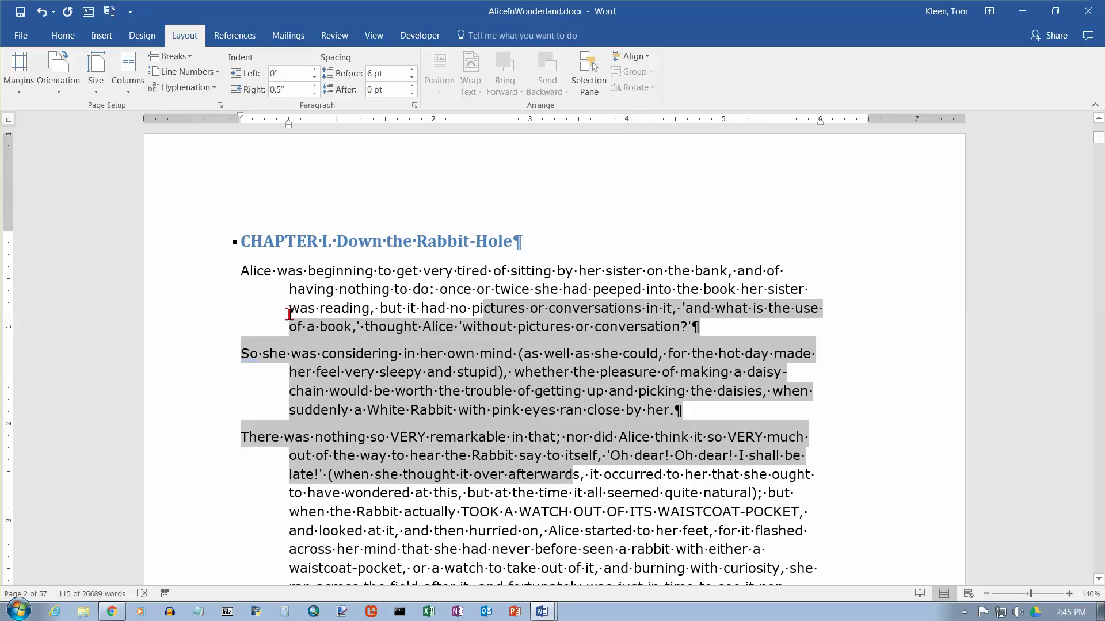
pyautogui.moveTo(334, 271); pyautogui.dragTo(242, 272)
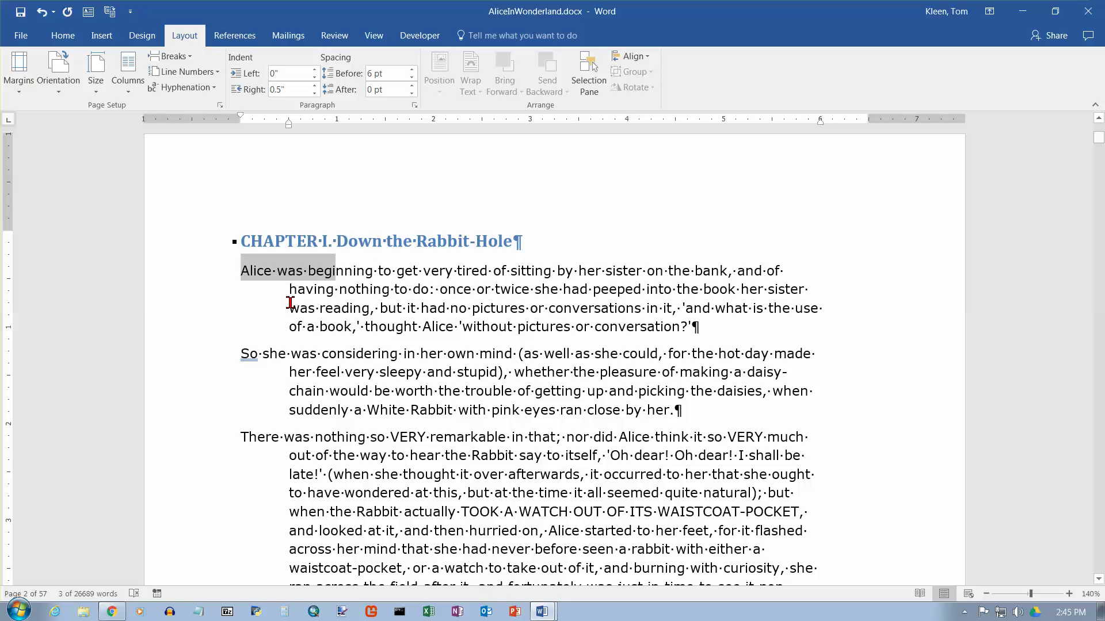
pyautogui.moveTo(289, 288)
pyautogui.mouseDown()
pyautogui.moveTo(300, 324)
pyautogui.moveTo(292, 290)
pyautogui.moveTo(293, 300)
pyautogui.mouseUp()
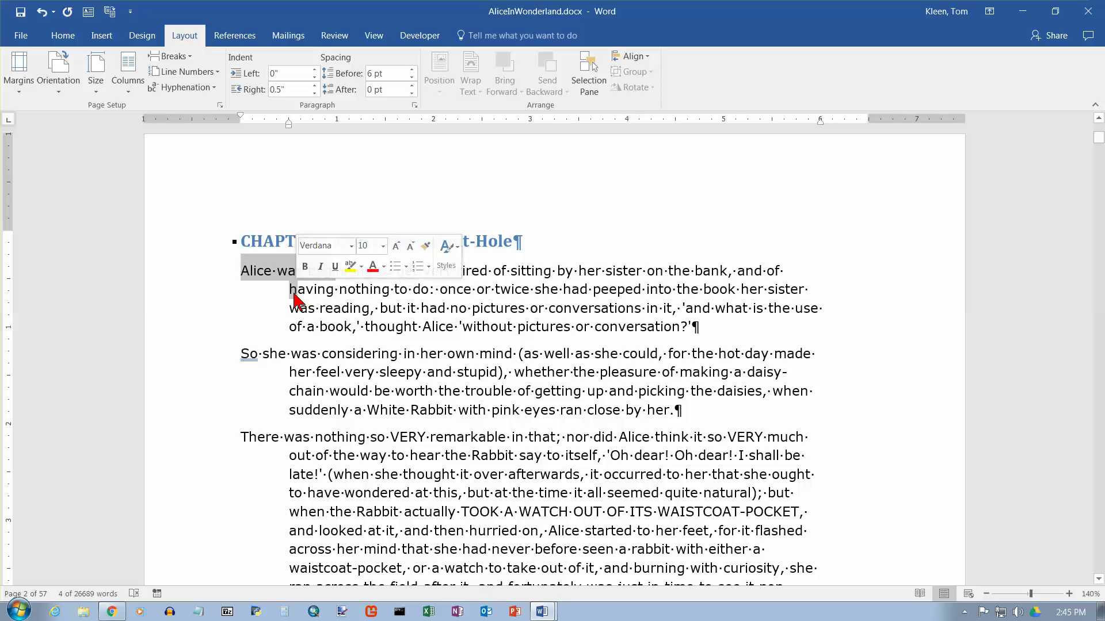